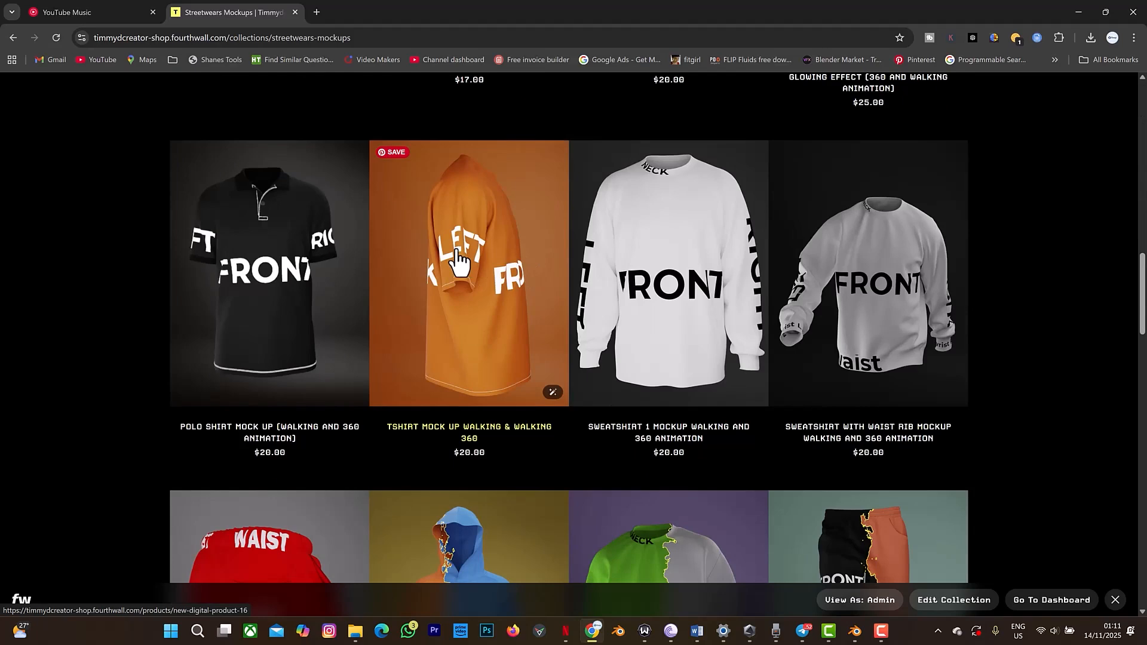
Open the Tshirt Mockup Hanger Rotation Animation product page and read its contents, usage notes and requirements
scroll(456, 254, up, 5)
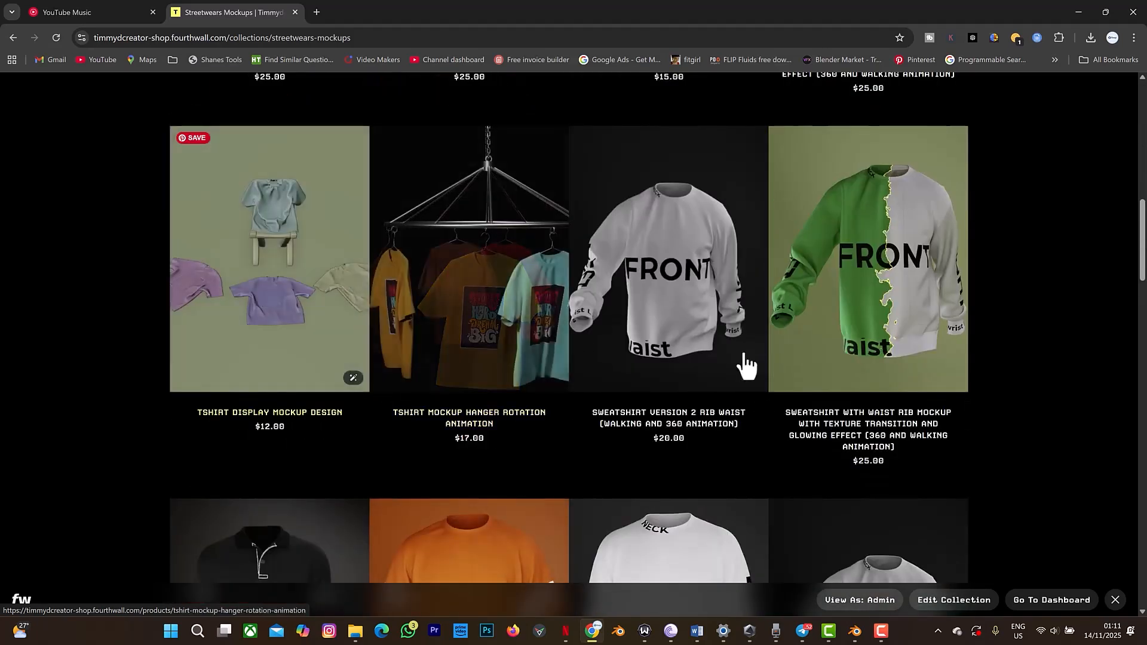
click(470, 424)
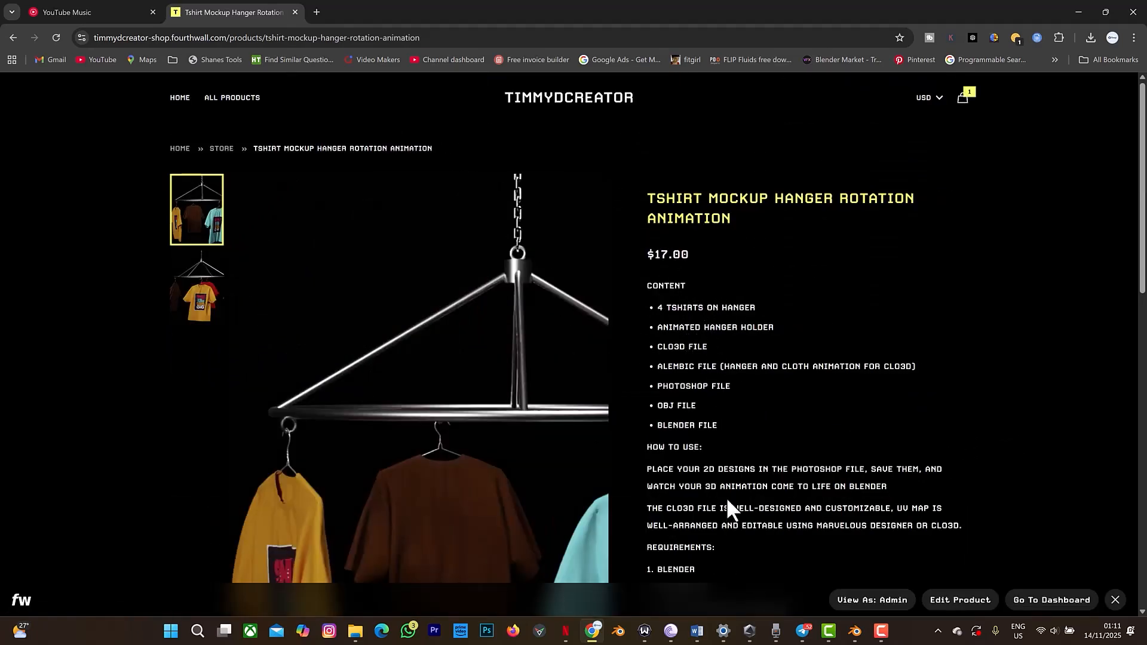
scroll(727, 505, down, 3)
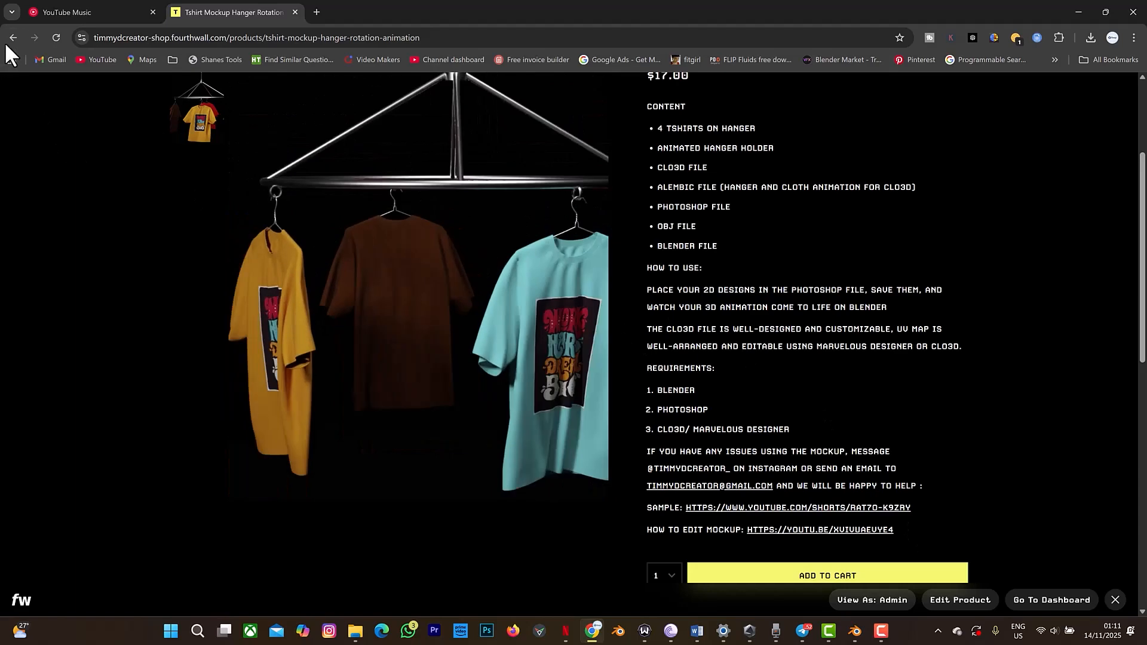
Go back to the shop's home page, open the Jersey Mockup collection and browse its designs
click(7, 42)
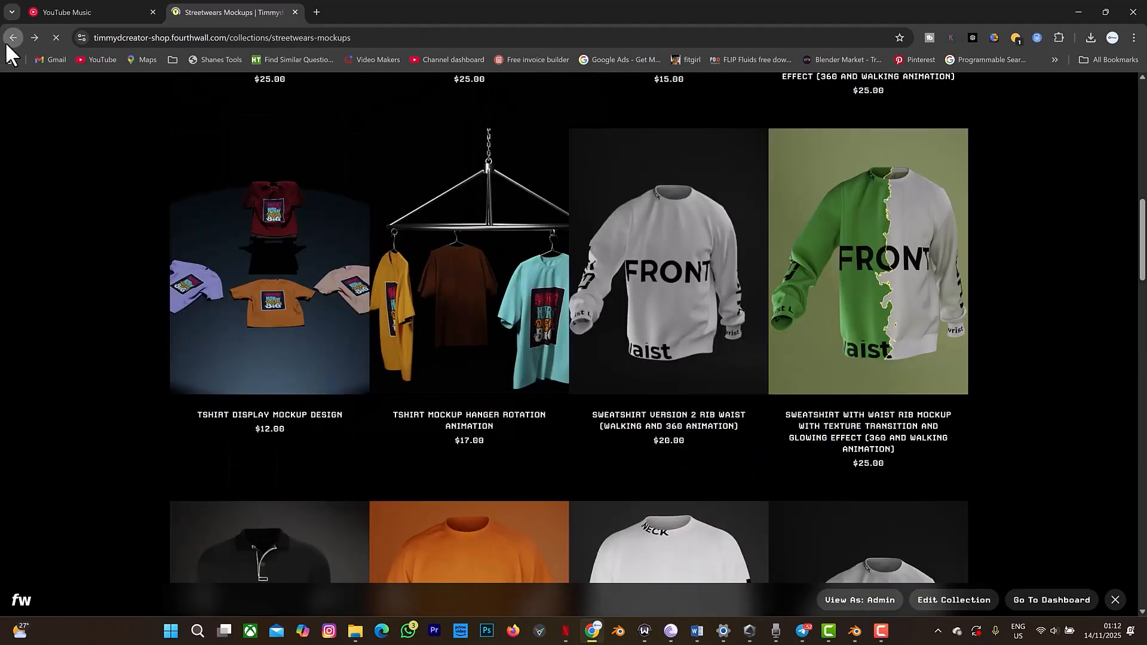
click(8, 42)
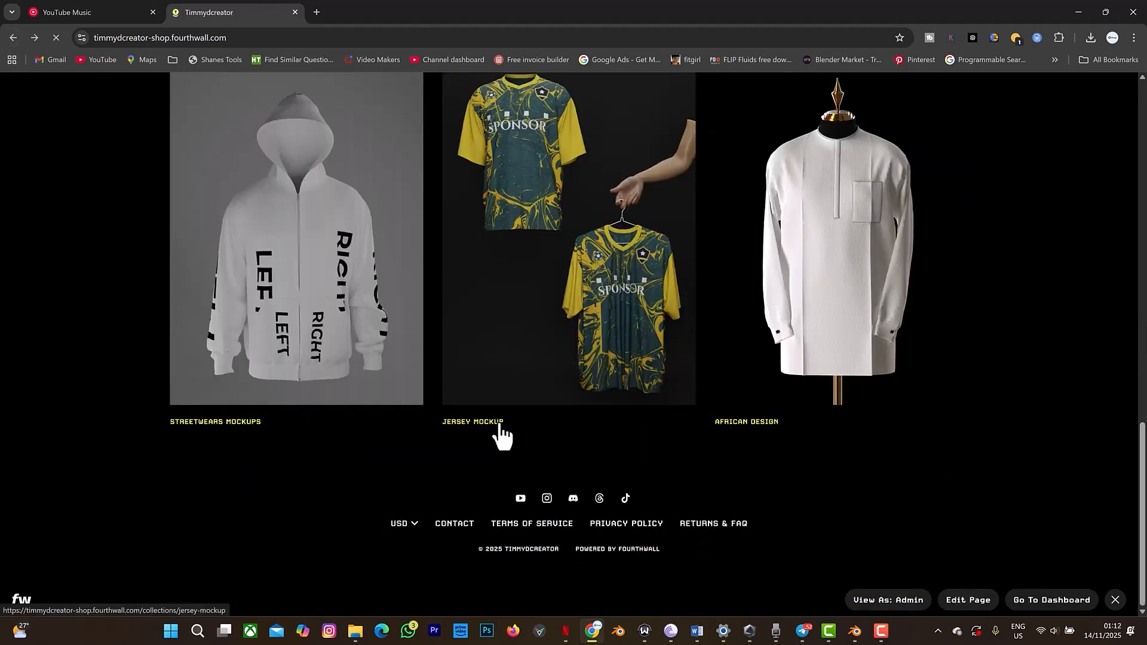
click(500, 425)
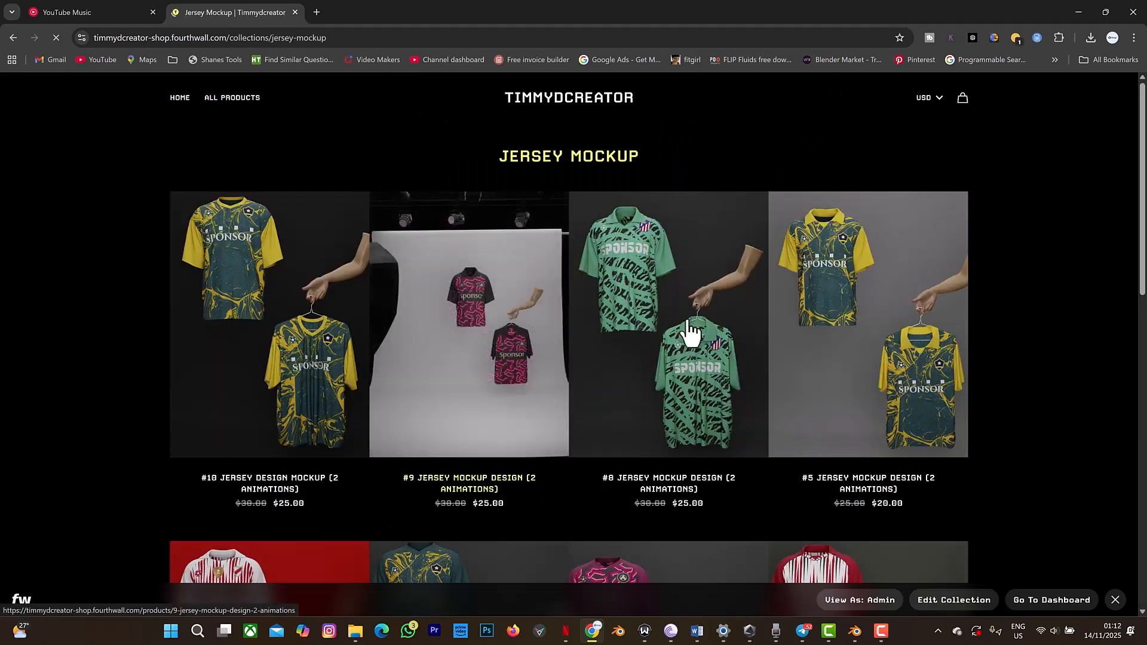
scroll(394, 357, down, 11)
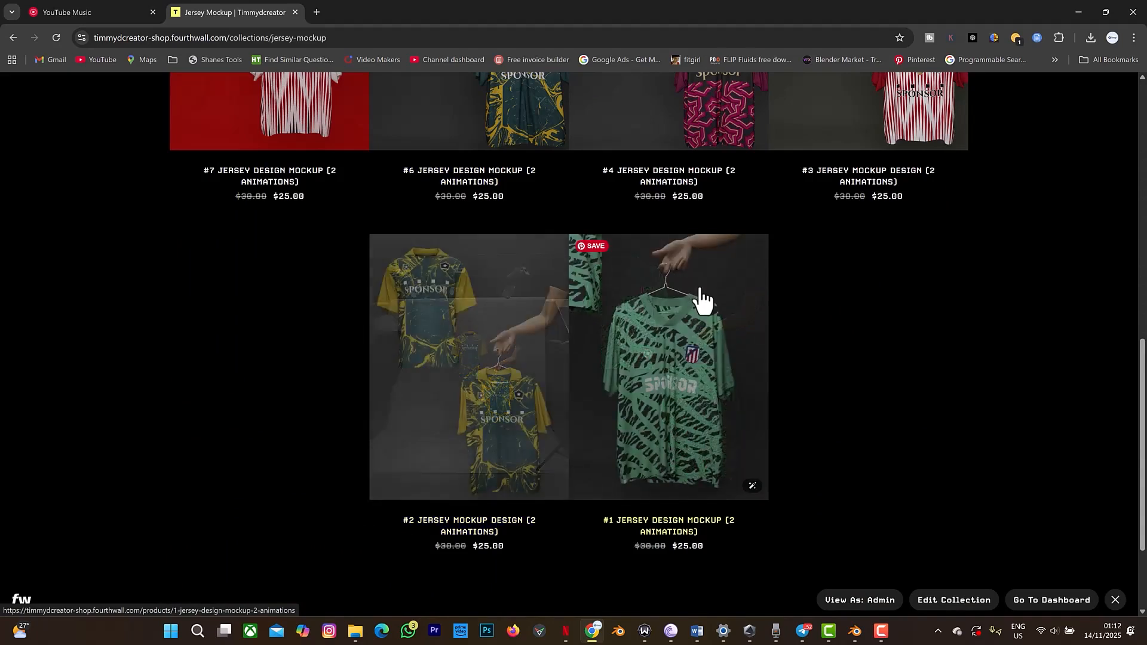
scroll(609, 307, up, 3)
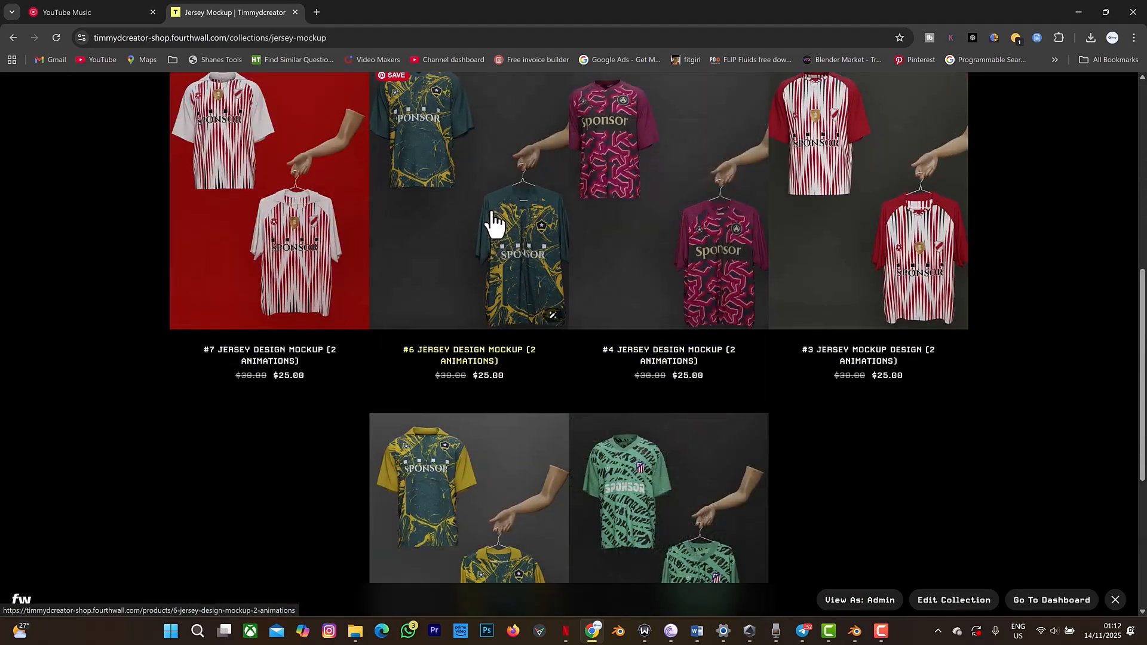
scroll(478, 287, up, 5)
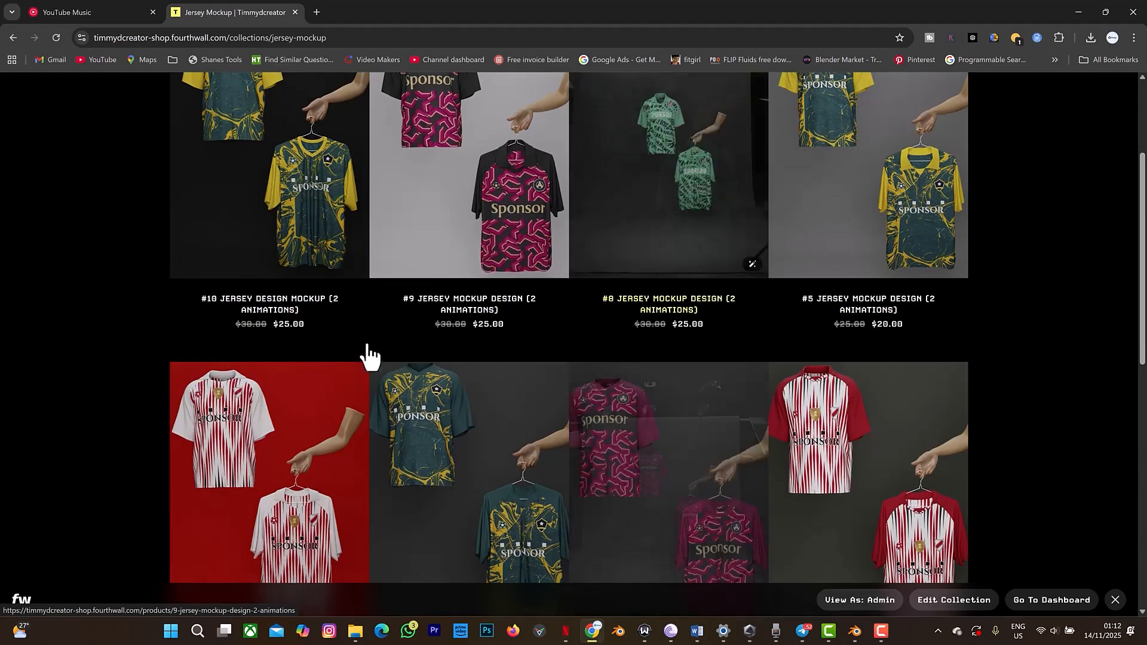
Open the #10 Jersey Design Mockup product page and read its contents, usage instructions and requirements
click(290, 308)
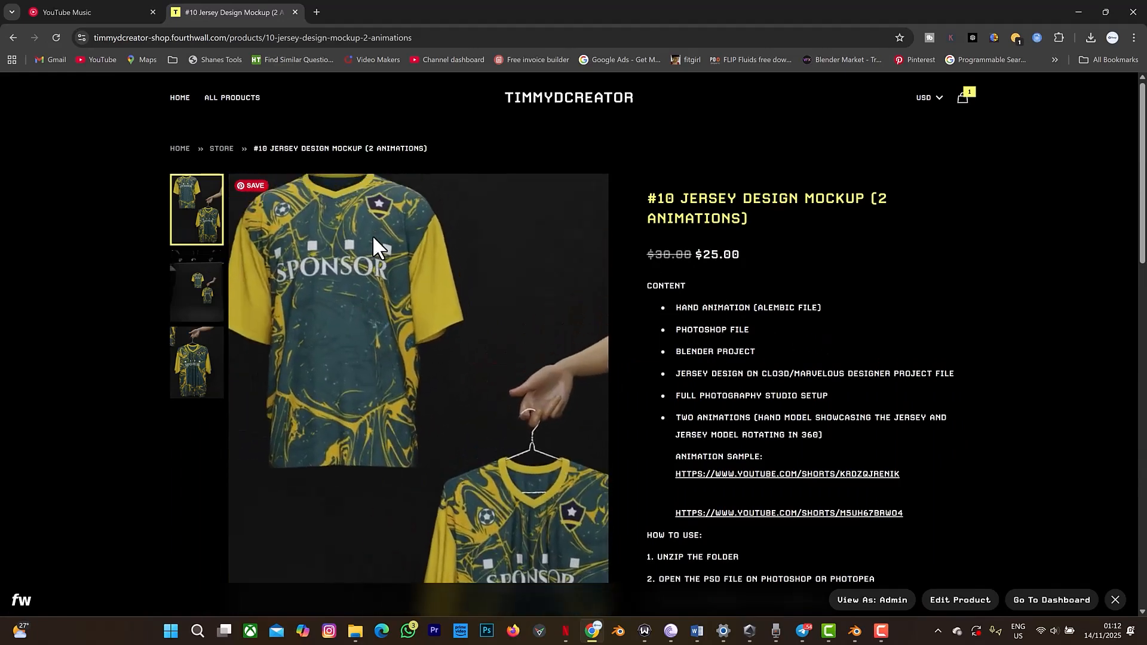
scroll(810, 342, down, 1)
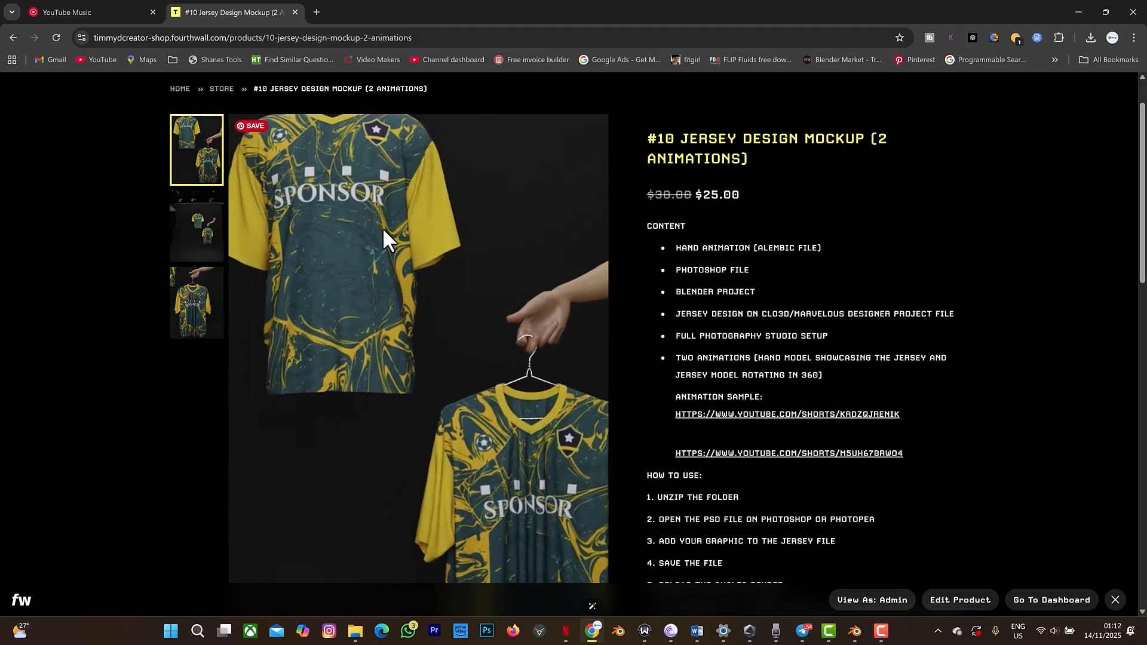
scroll(745, 254, down, 5)
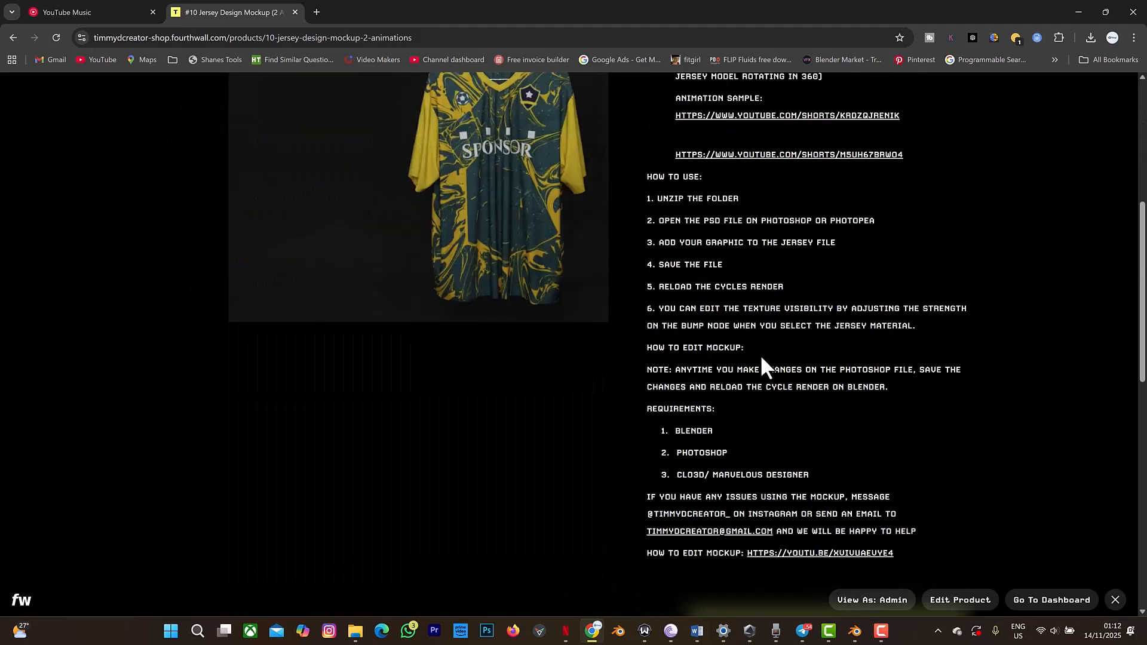
scroll(776, 460, down, 3)
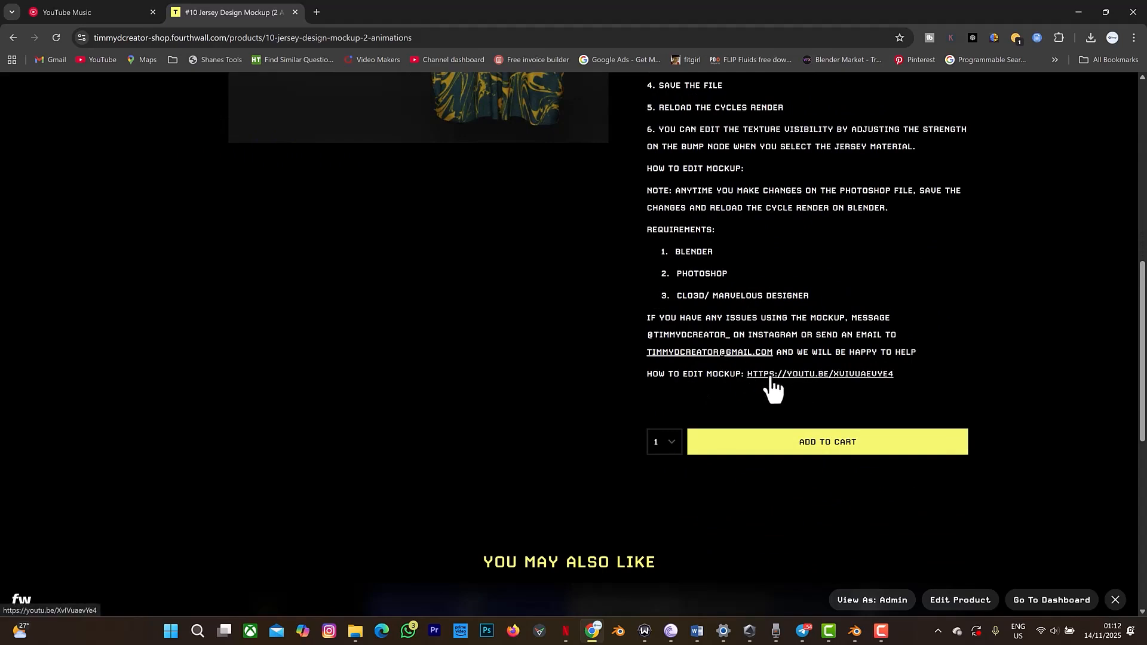
scroll(704, 306, up, 9)
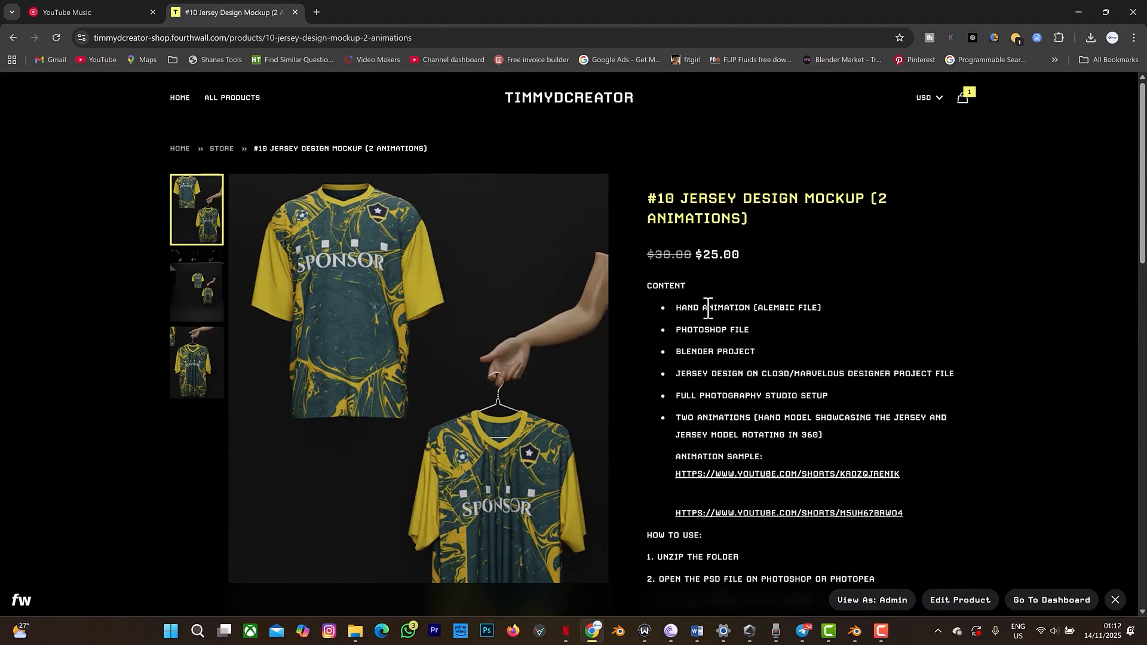
From the shop's home page, open the 3D Tshirt Mockup Design with Hanger Animation & 360 Animation product and read its description
click(181, 105)
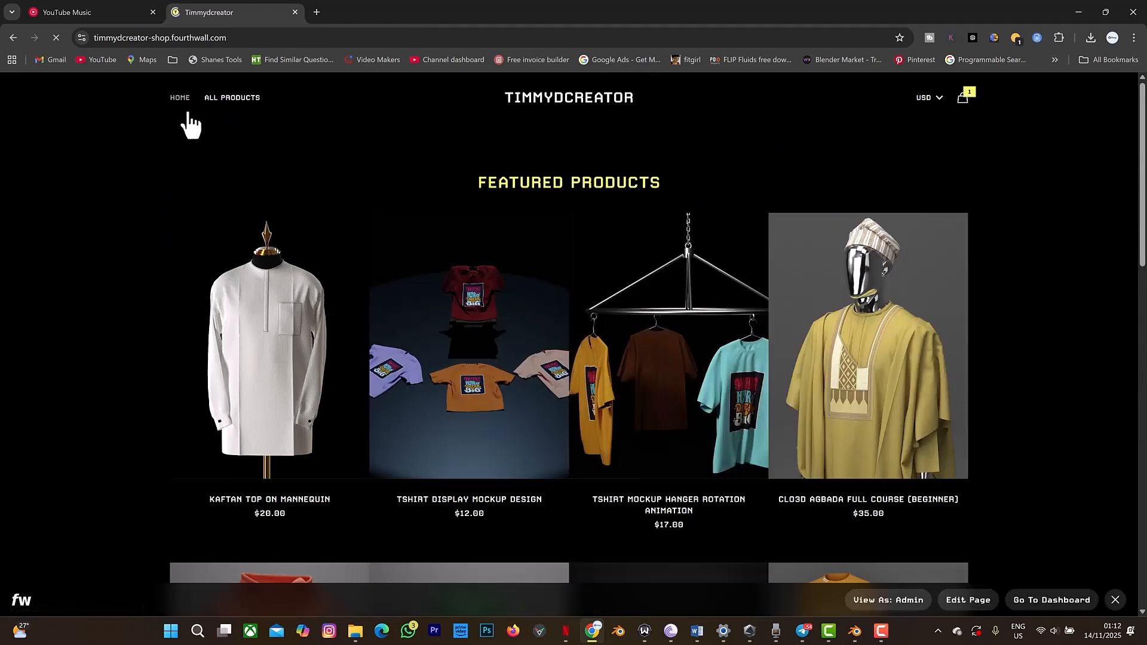
scroll(865, 287, down, 6)
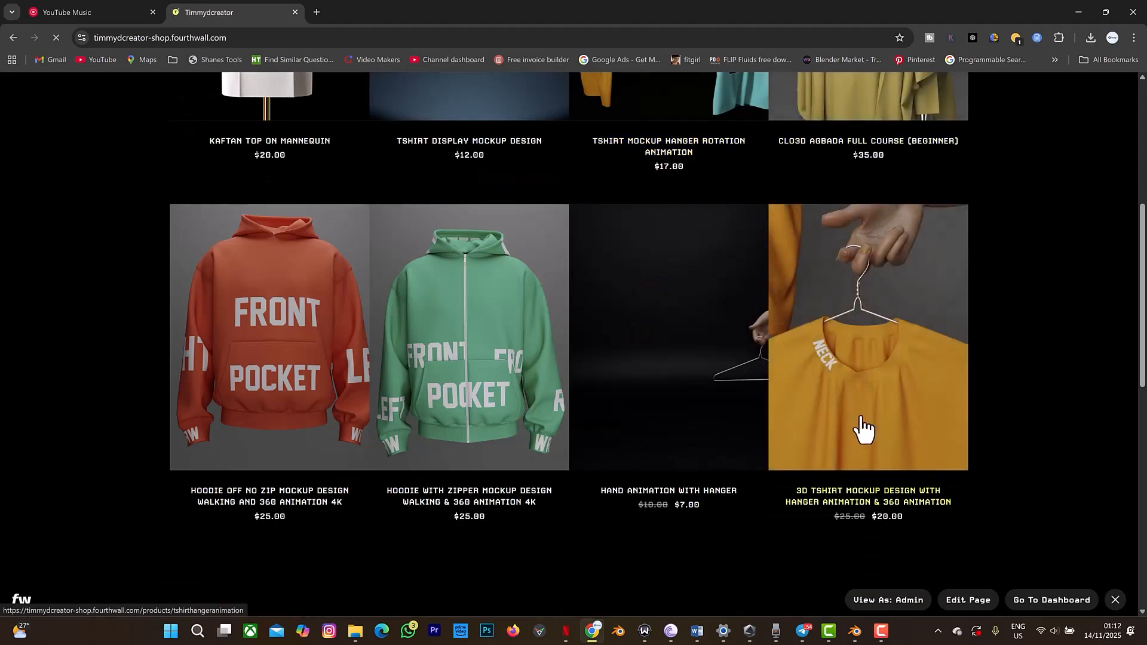
click(862, 504)
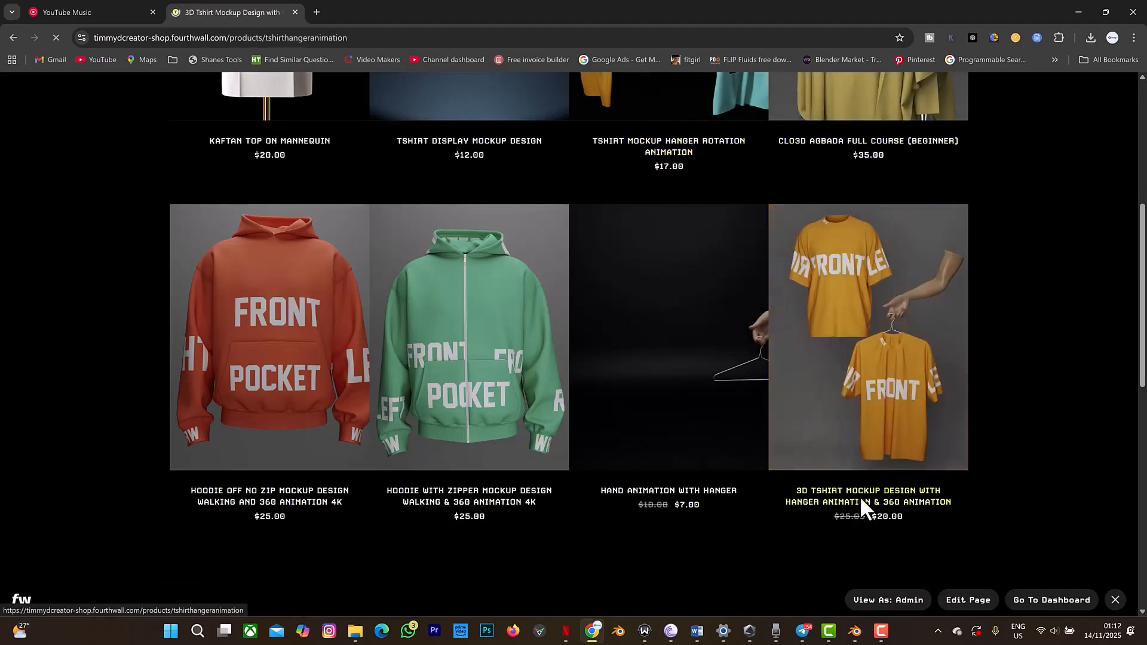
scroll(847, 480, down, 2)
scroll(847, 478, down, 6)
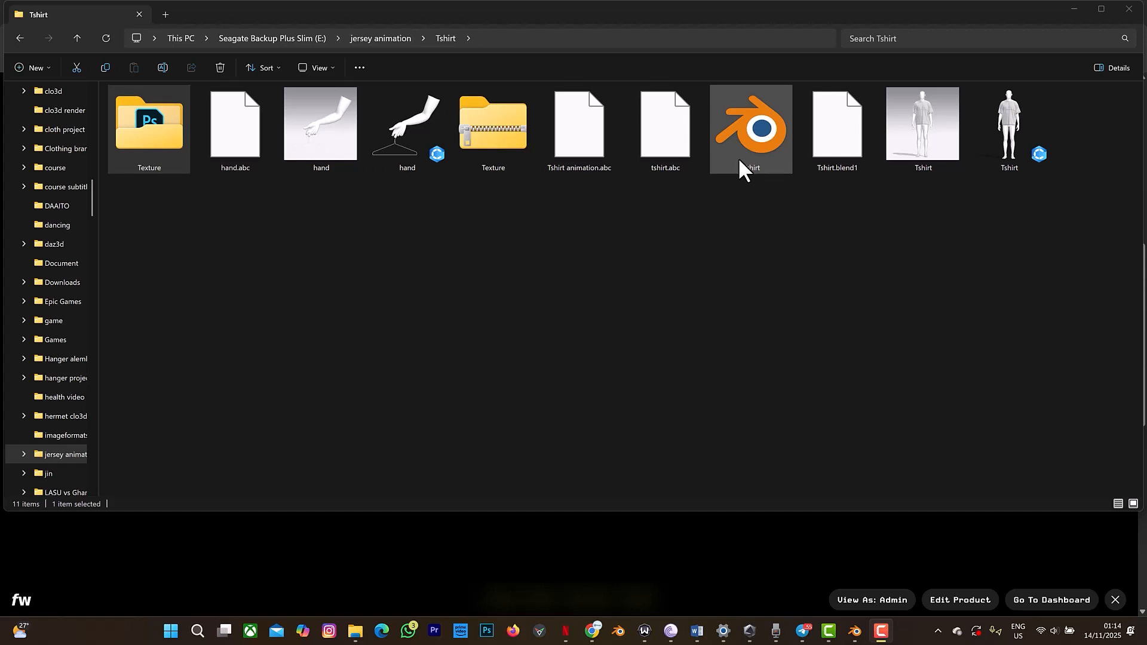
Open the tshirt_diffuse_1001 Photoshop file from the Texture folder inside the Tshirt project folder
double_click(167, 157)
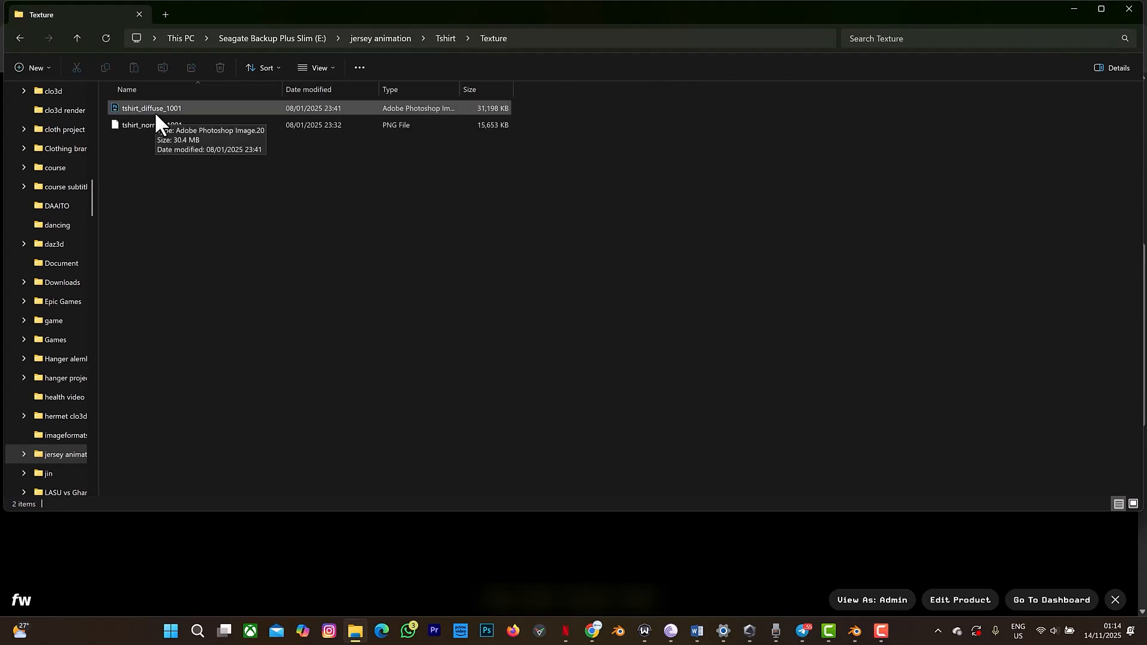
click(155, 111)
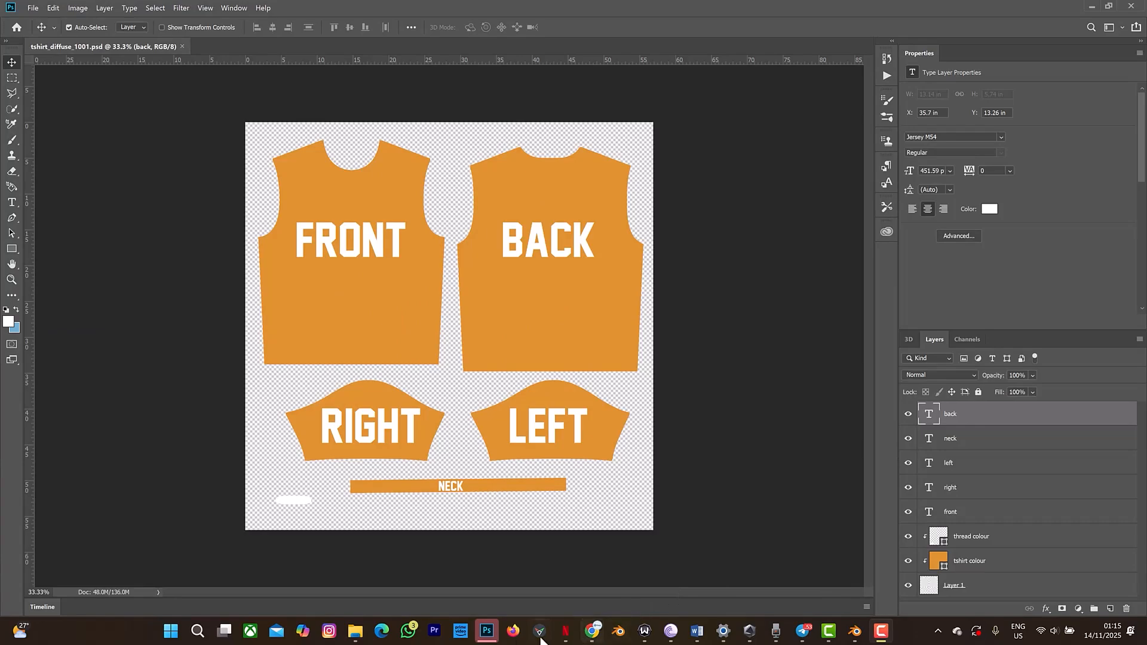
Switch to Blender, leave the camera view to show the whole studio setup, and display it in material preview shading
click(855, 633)
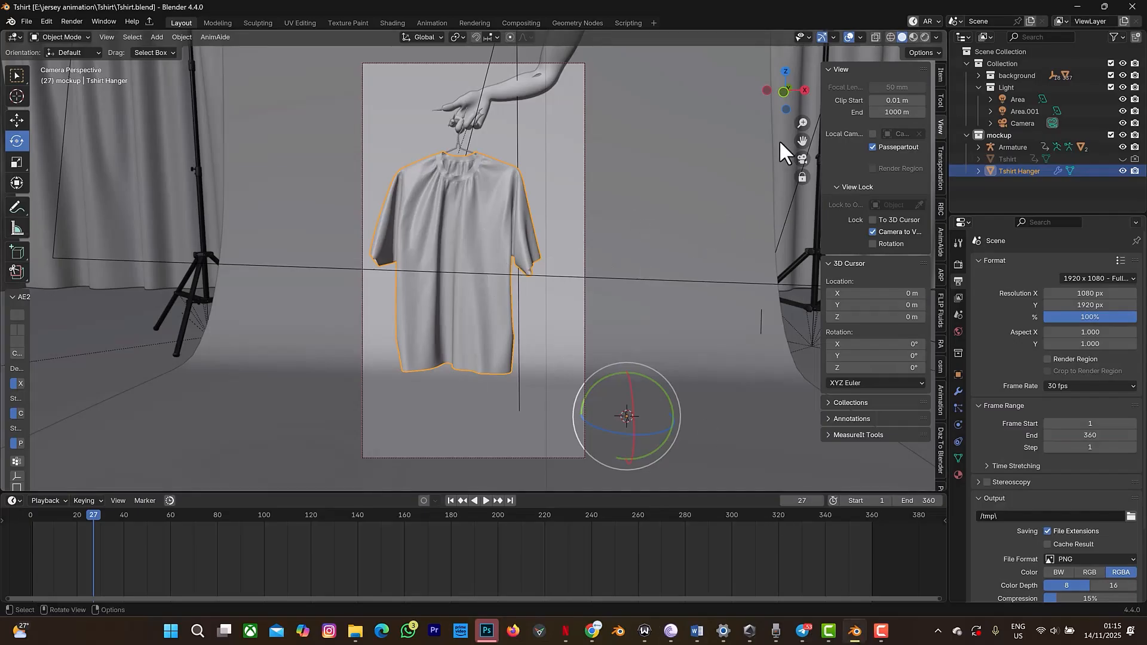
click(802, 160)
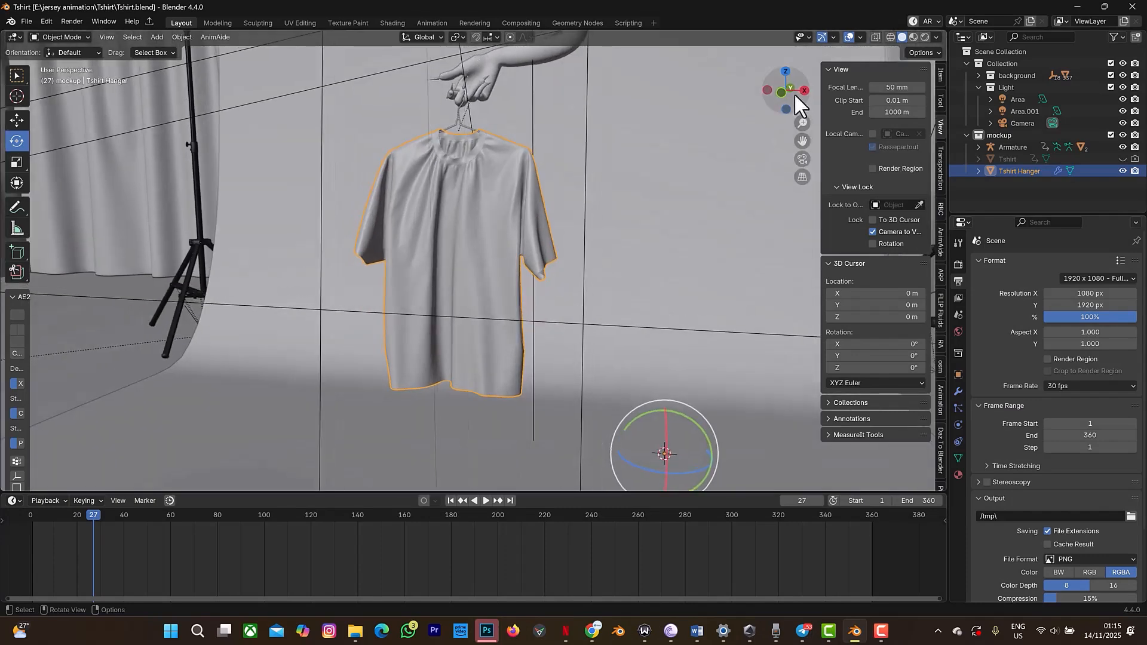
drag(802, 122, 802, 197)
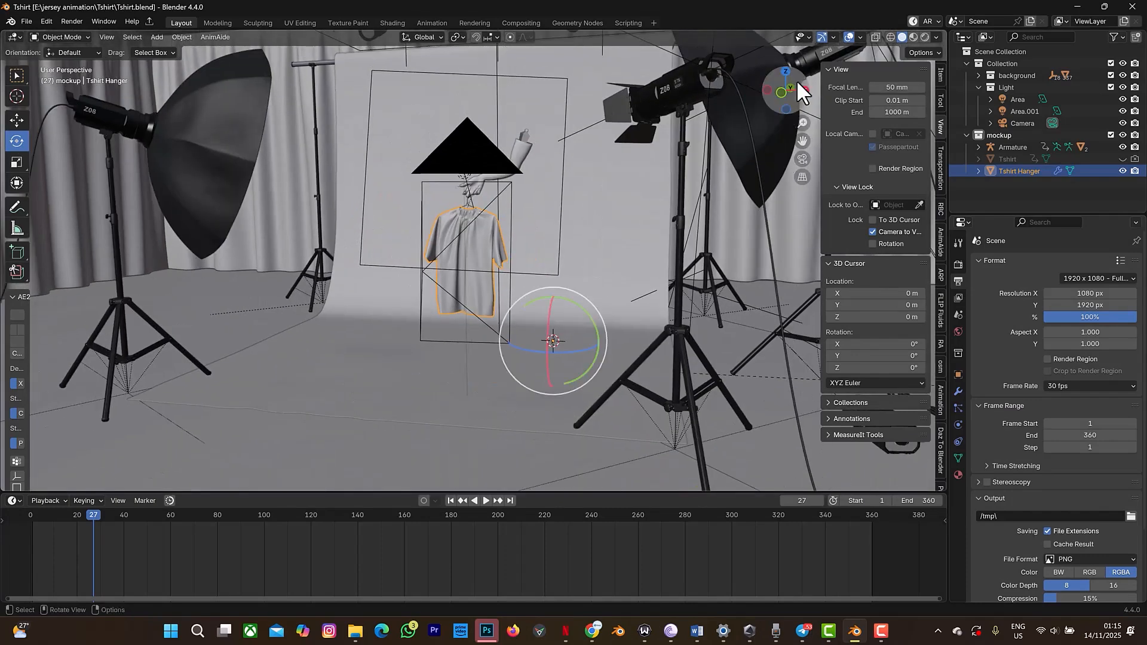
drag(781, 97, 795, 98)
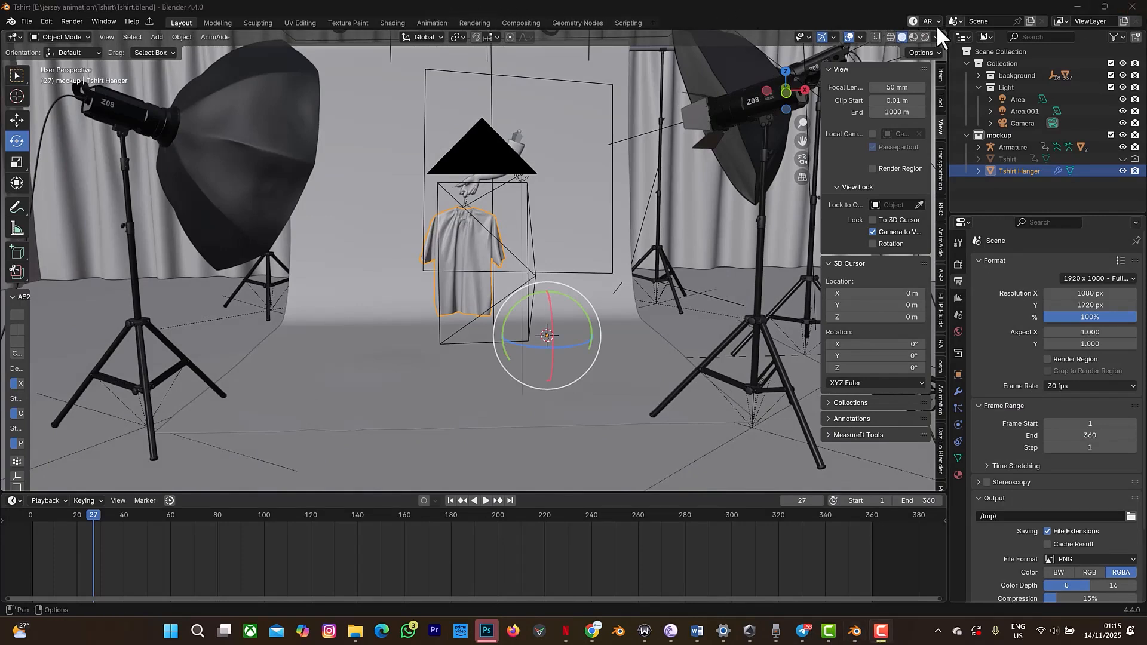
click(913, 37)
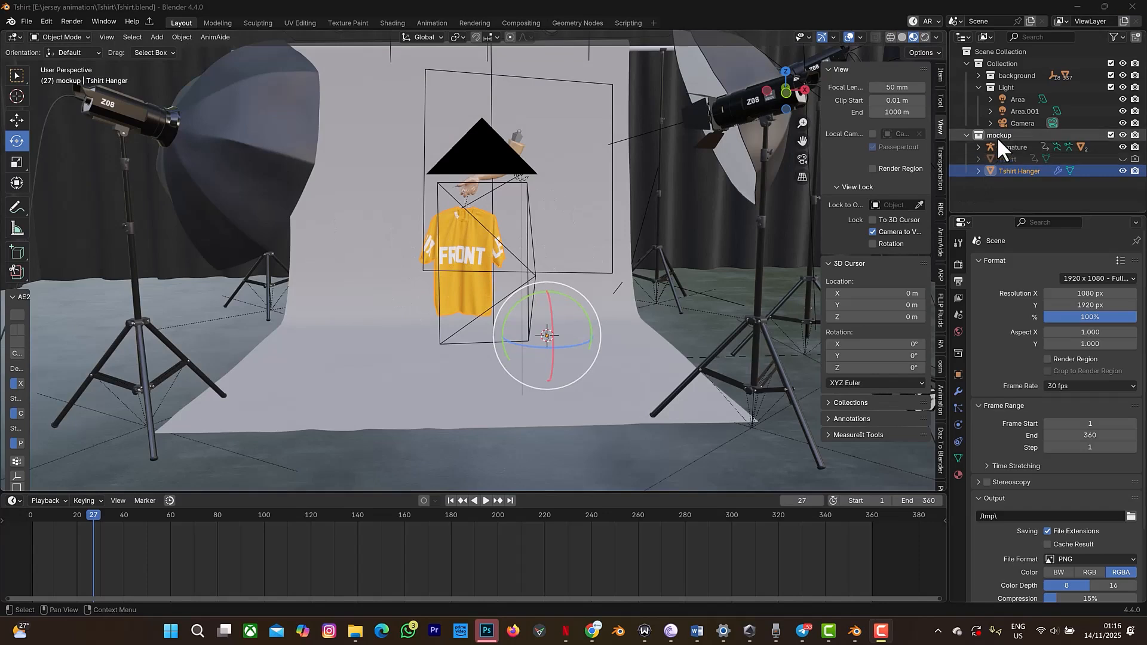
Unhide the Tshirt object in the mockup collection, play the animation to preview it, and return to frame 1
click(1122, 158)
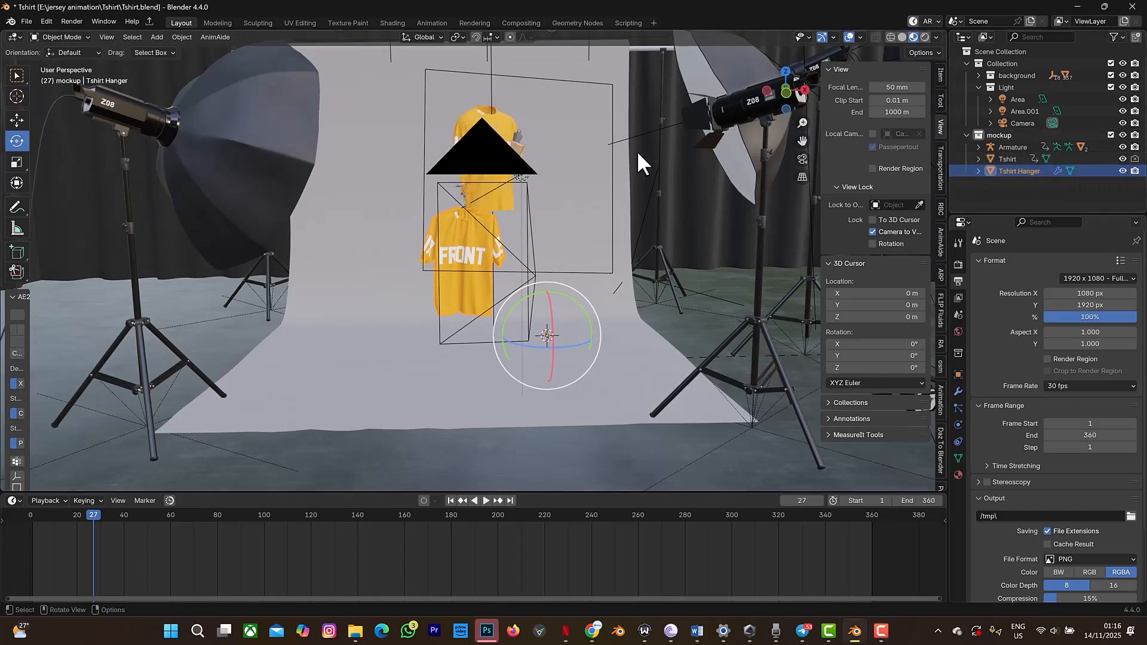
click(35, 528)
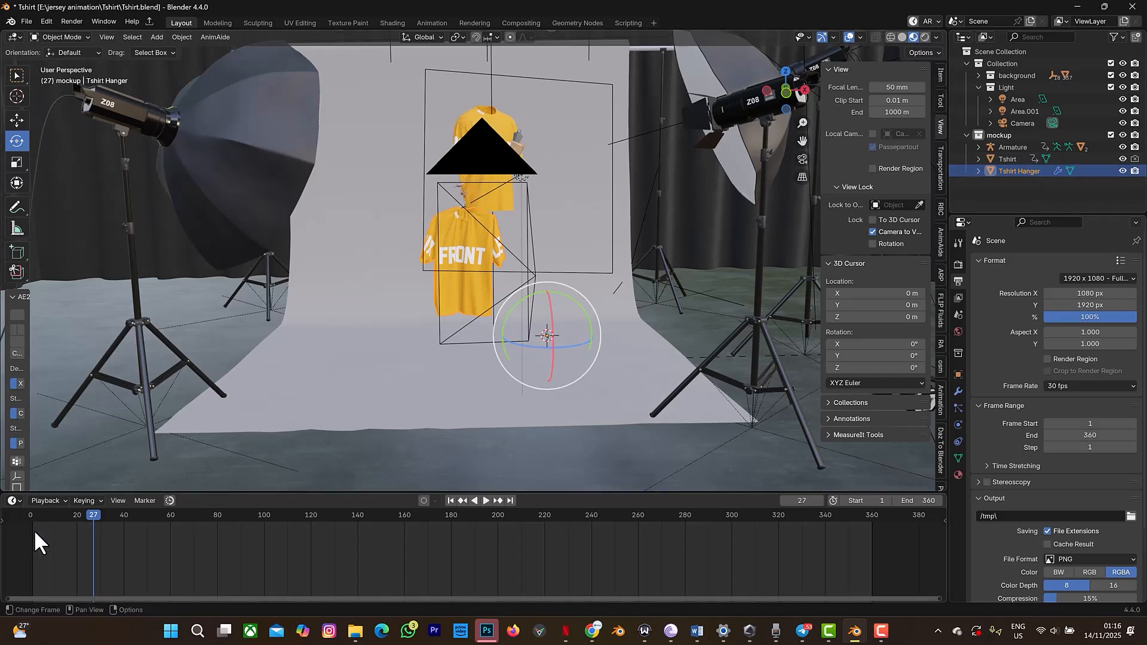
key(space)
click(30, 538)
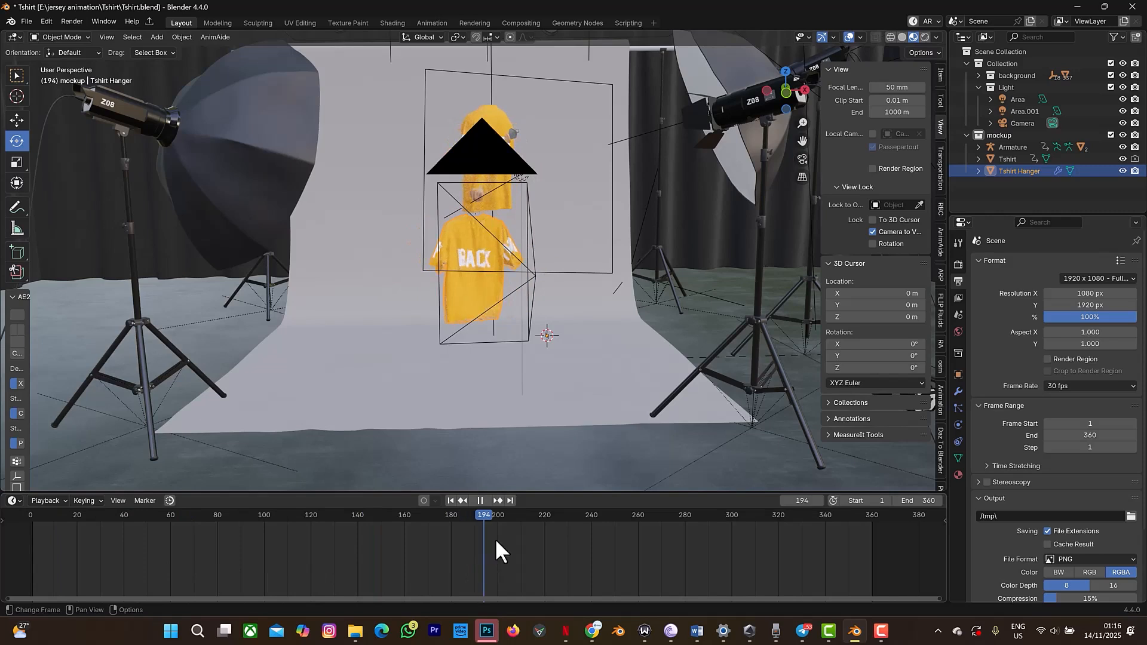
click(1044, 168)
key(space)
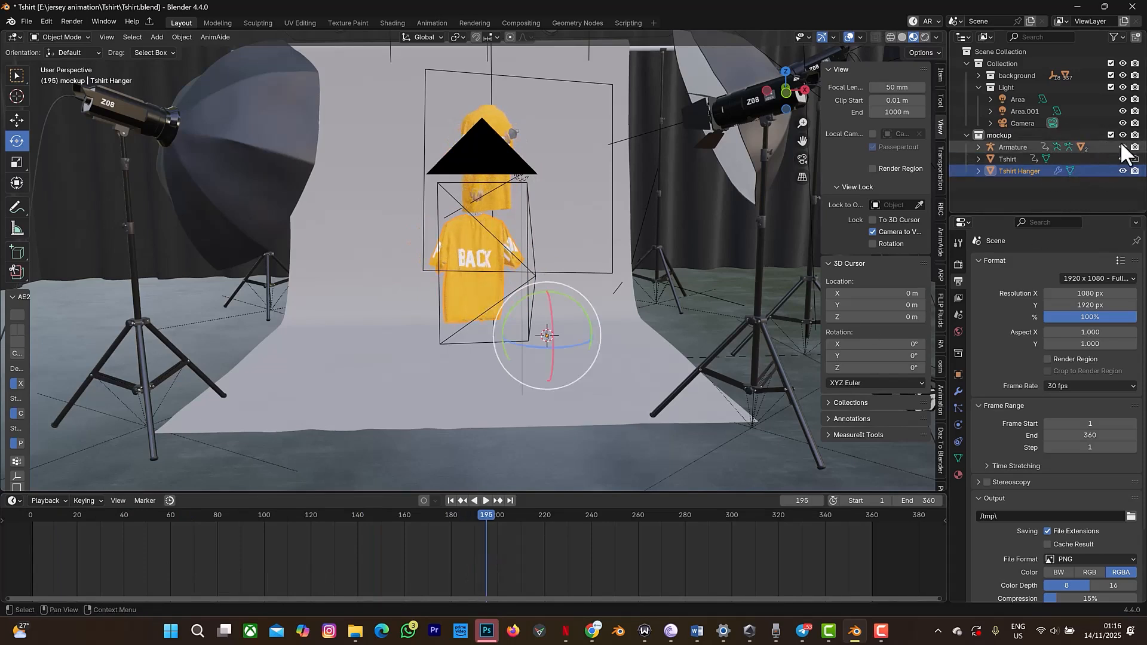
click(451, 501)
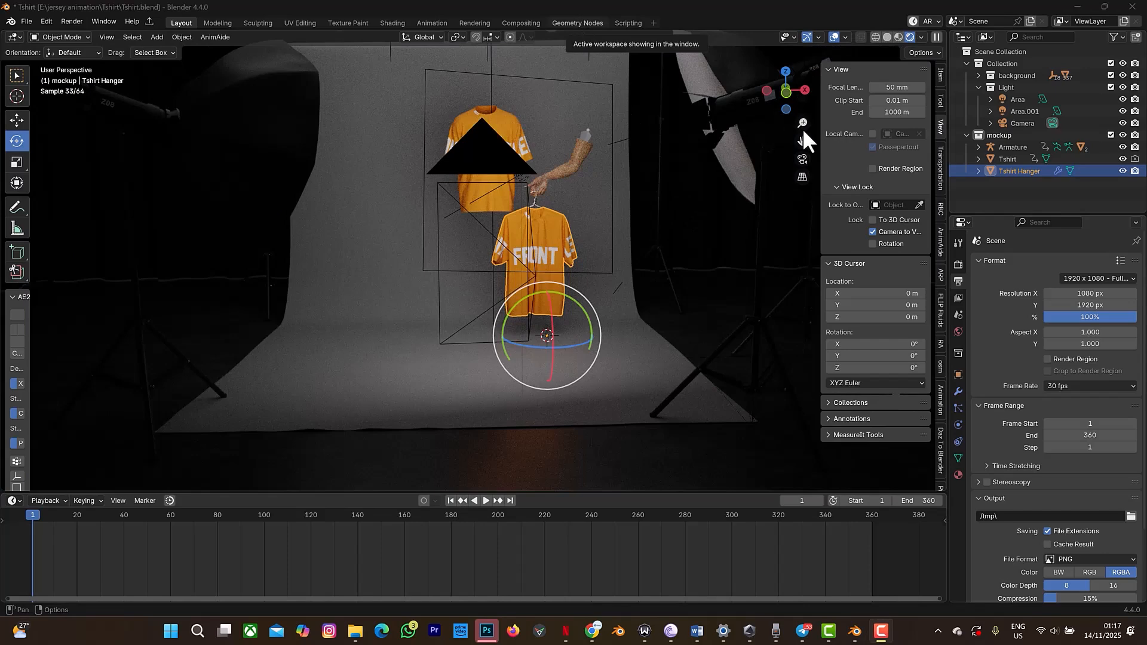
Select the Camera object in the rendered studio scene and switch to looking through it
click(503, 178)
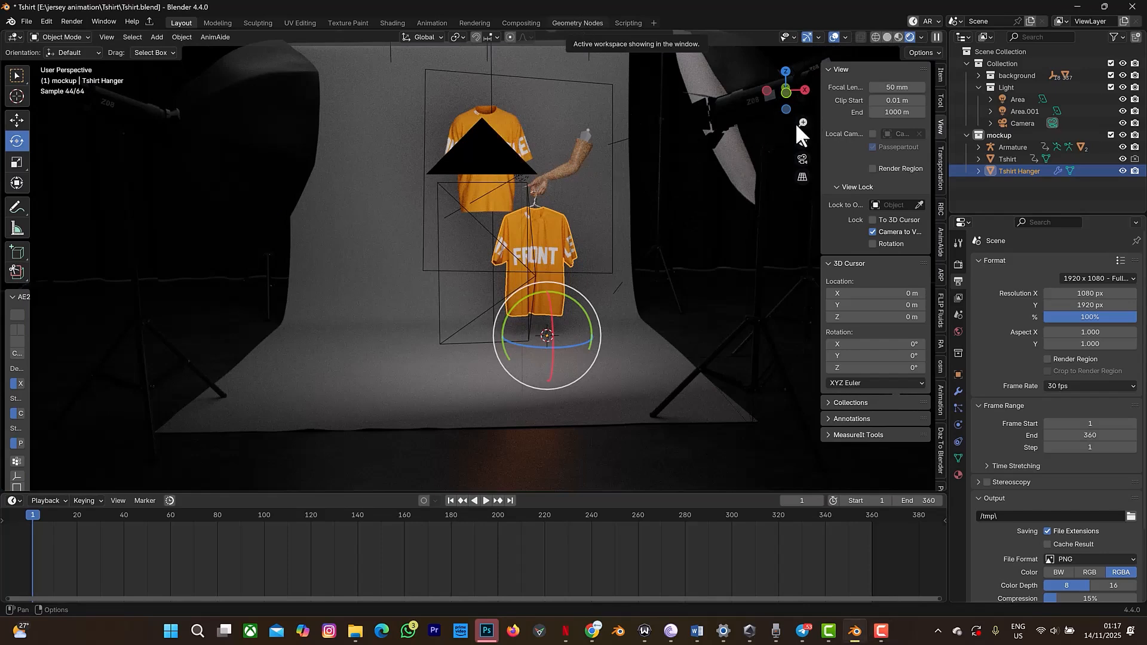
drag(803, 123, 803, 57)
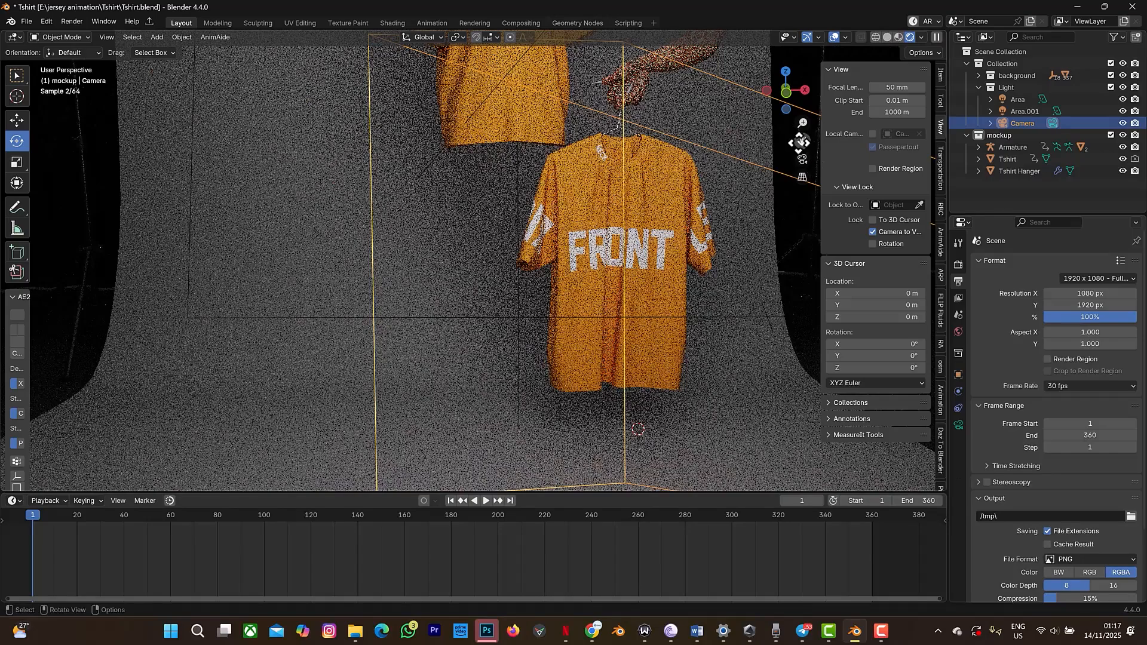
drag(802, 141, 803, 346)
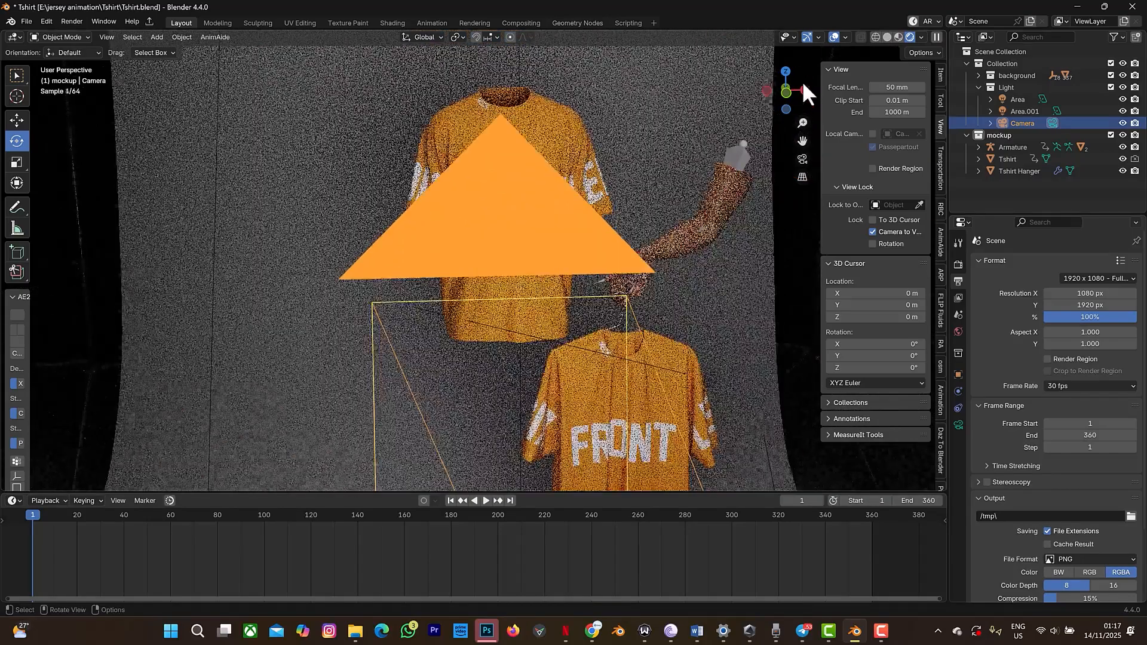
drag(787, 91, 1001, 84)
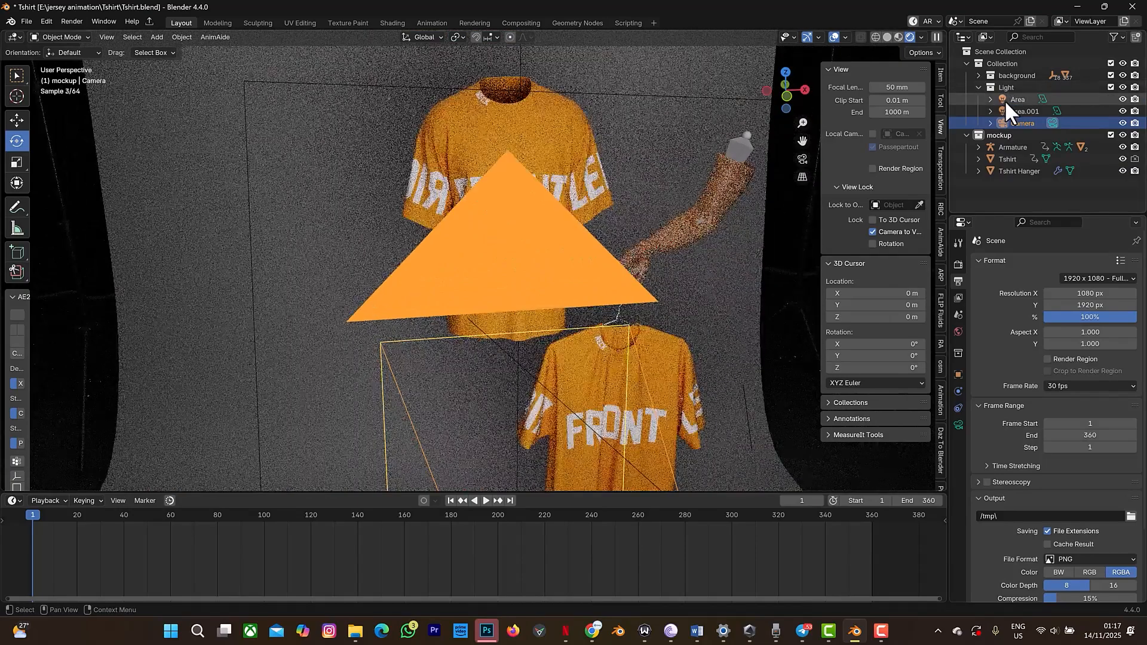
click(802, 160)
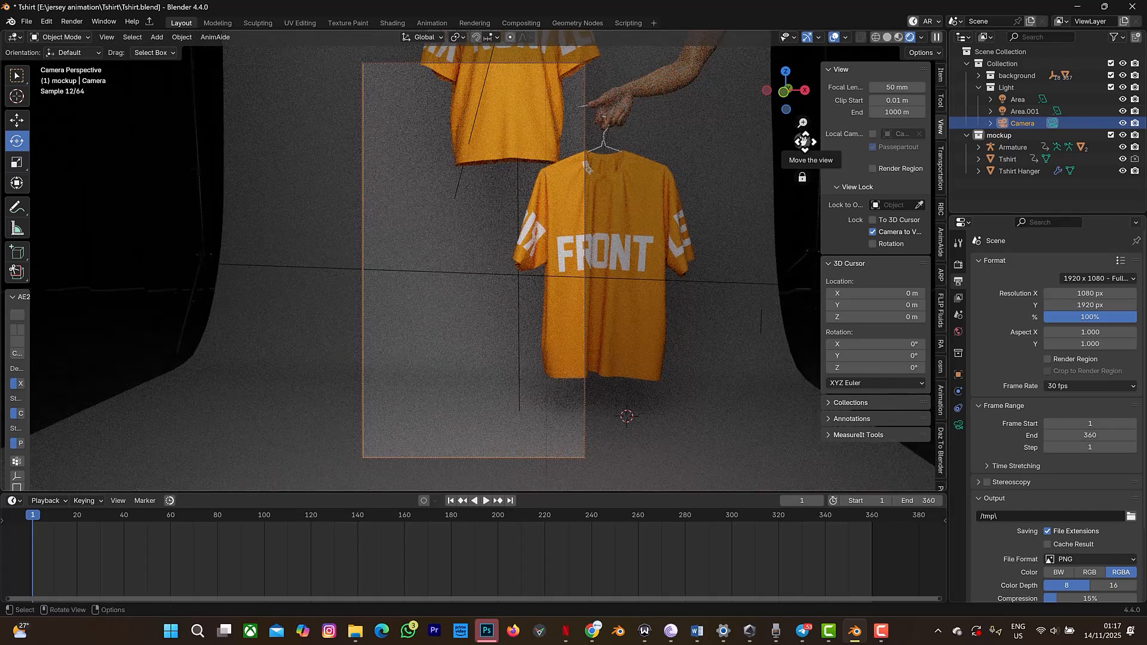
Switch to Photoshop, hide the back, neck, left, right and front text layers of the T-shirt texture, and deselect all layers
drag(804, 142, 792, 120)
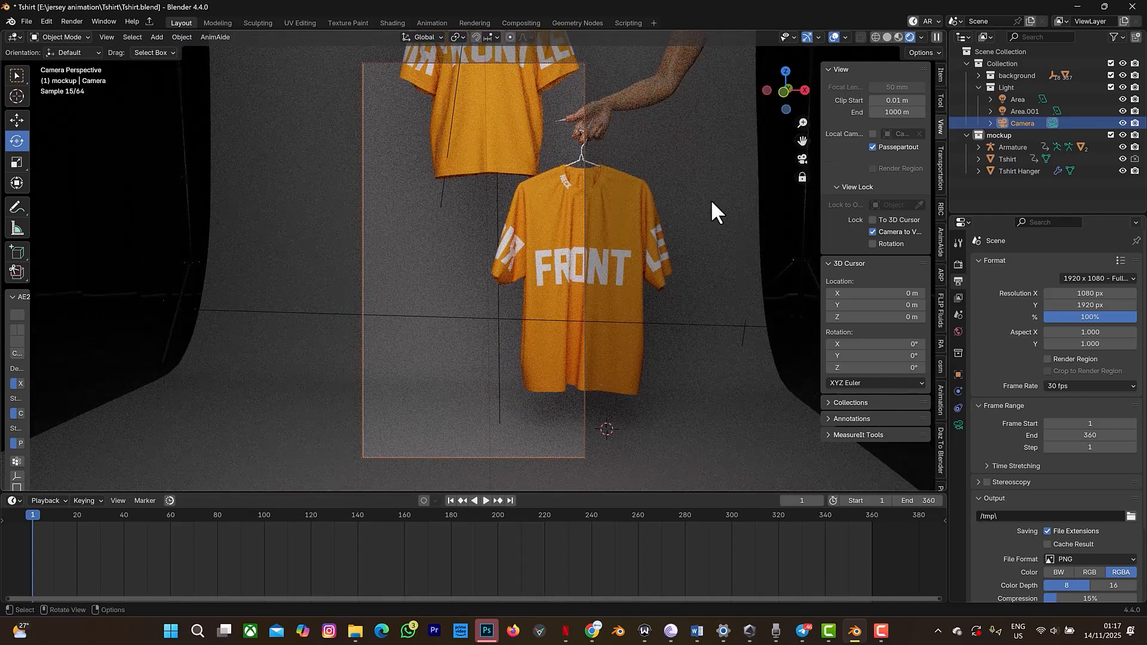
click(487, 632)
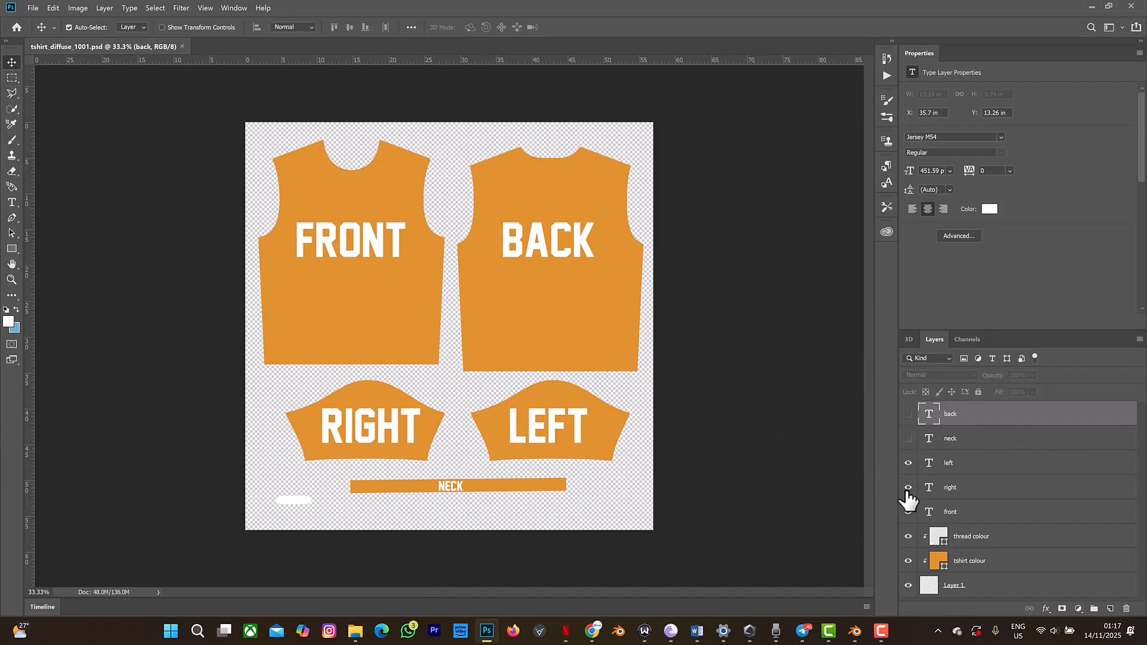
drag(907, 492, 911, 519)
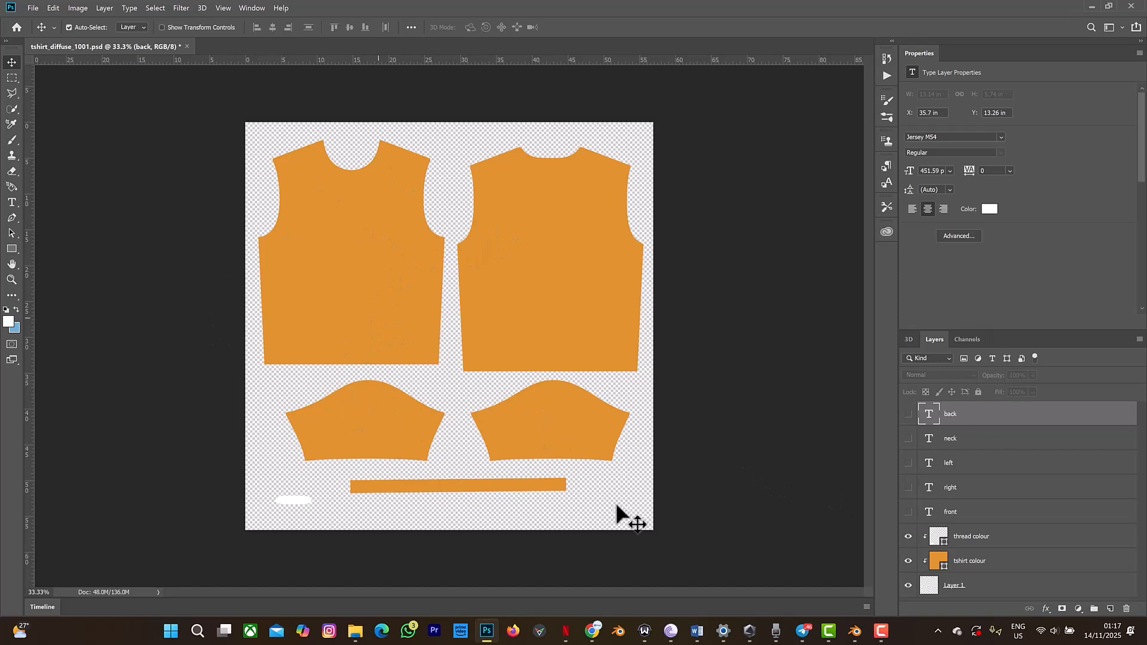
click(118, 185)
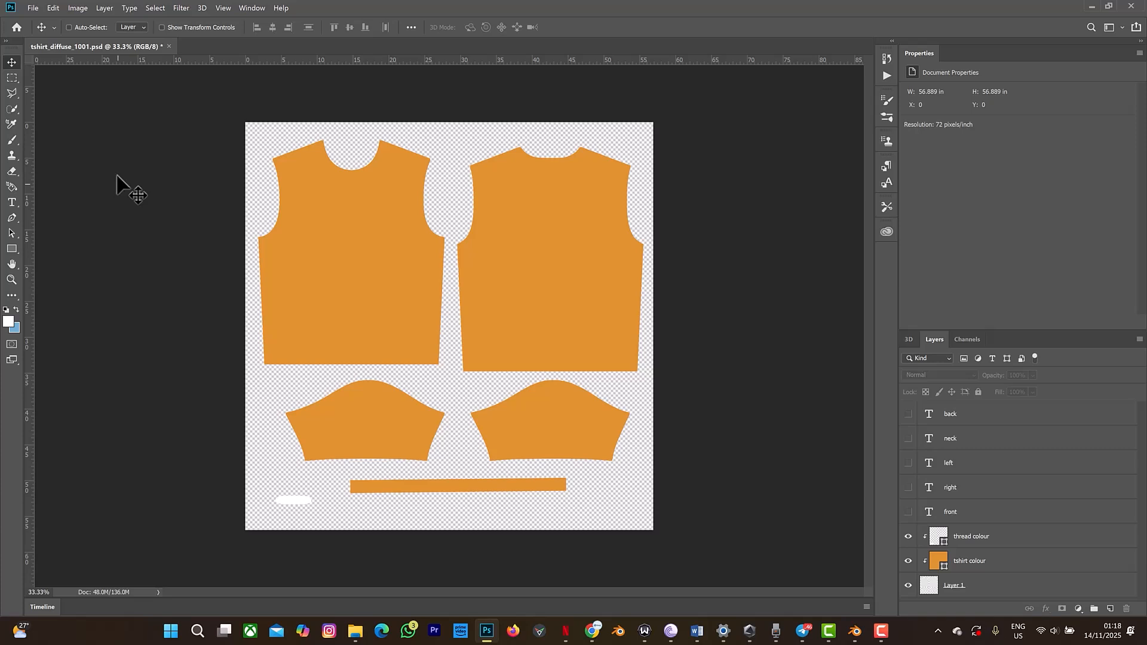
Open the cool-hipster-monkey-with-skateboard PNG artwork from the Downloads folder
key(ctrl+o)
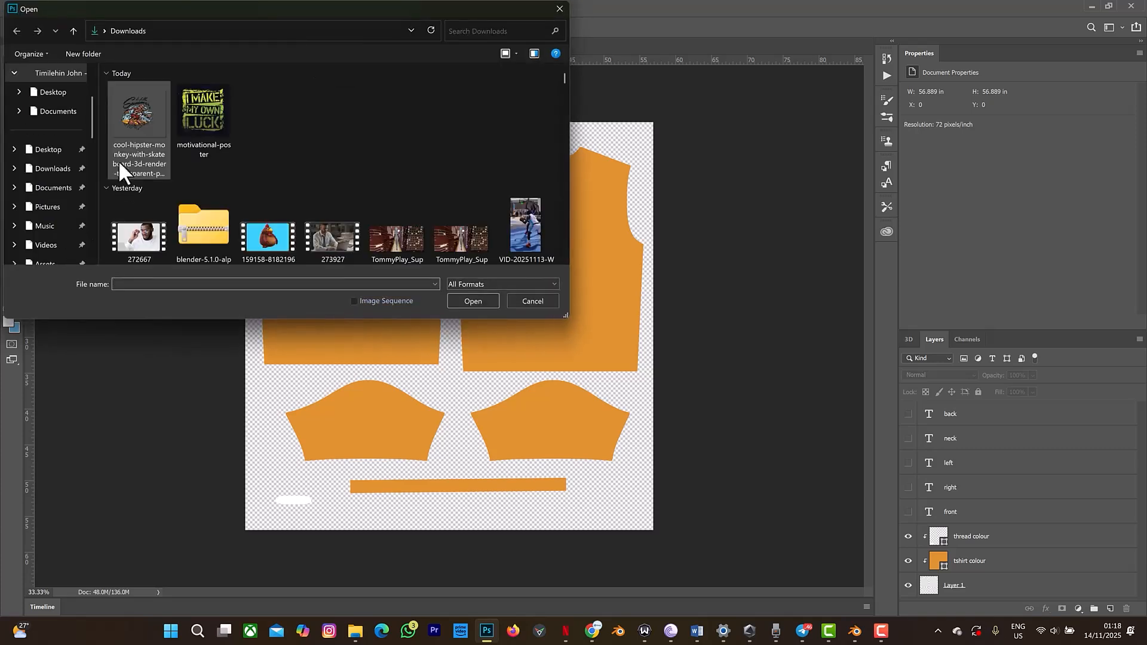
click(126, 131)
click(467, 306)
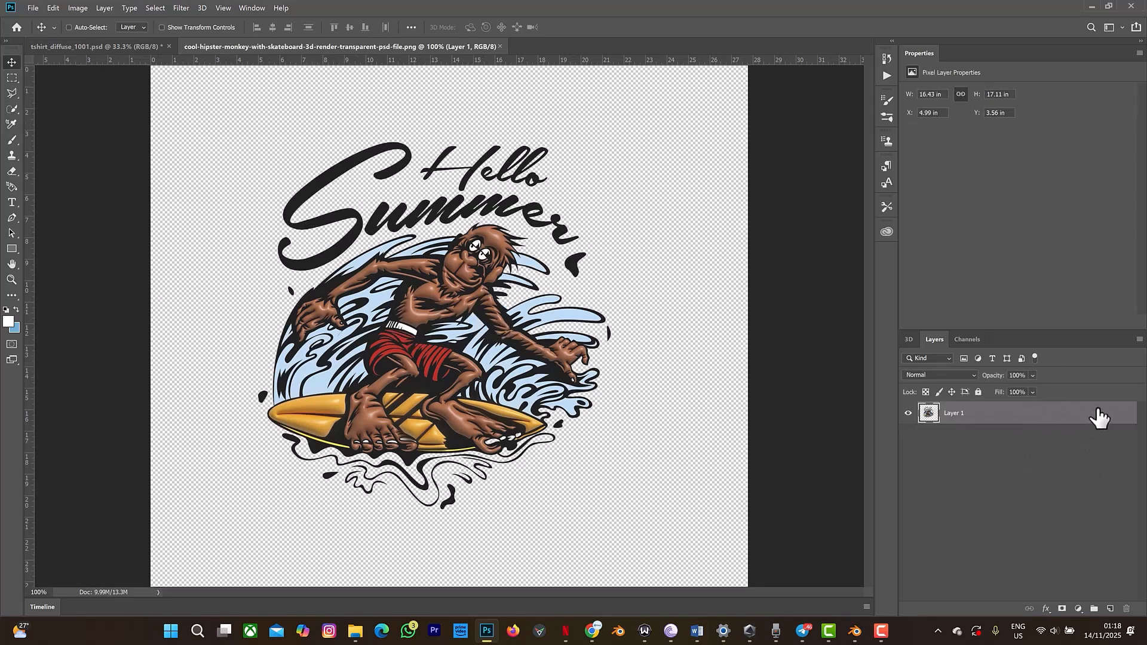
Copy the monkey artwork into the tshirt_diffuse_1001 document, place it on the front panel's chest, and scale it to about 12.8 by 13.3 in
click(81, 45)
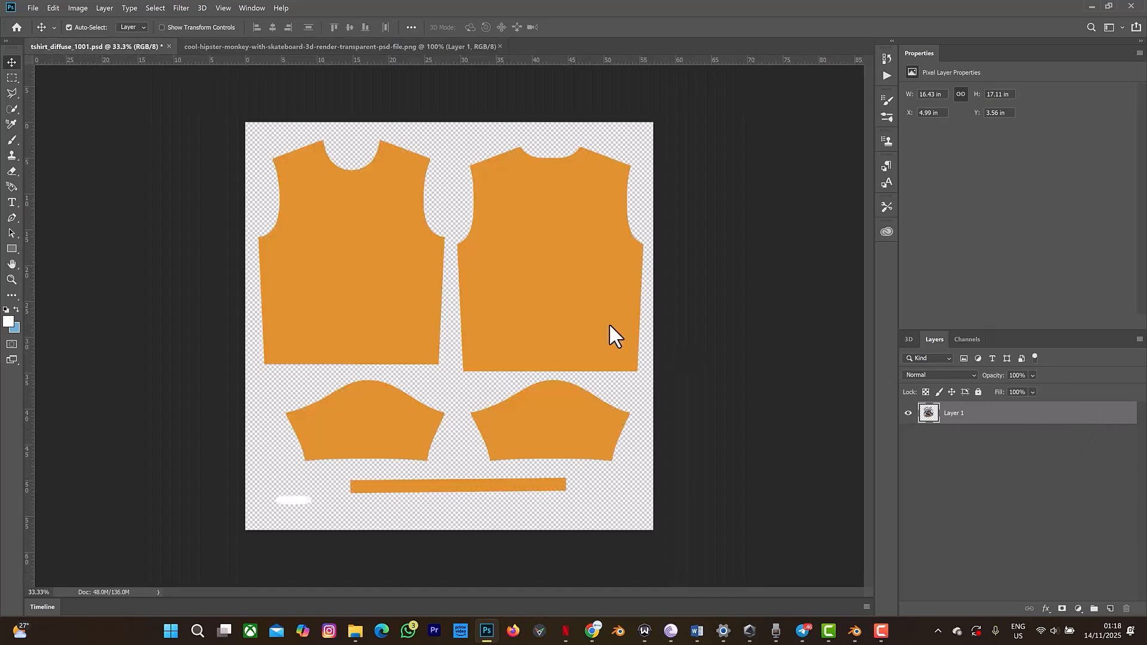
drag(480, 261, 352, 267)
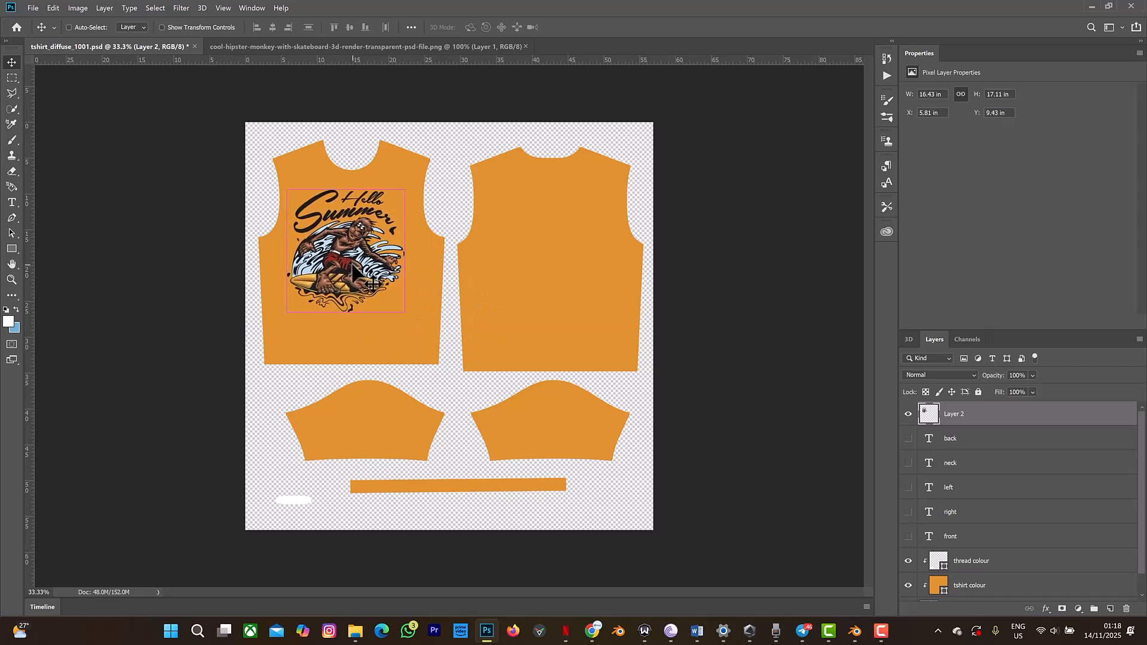
key(ctrl+t)
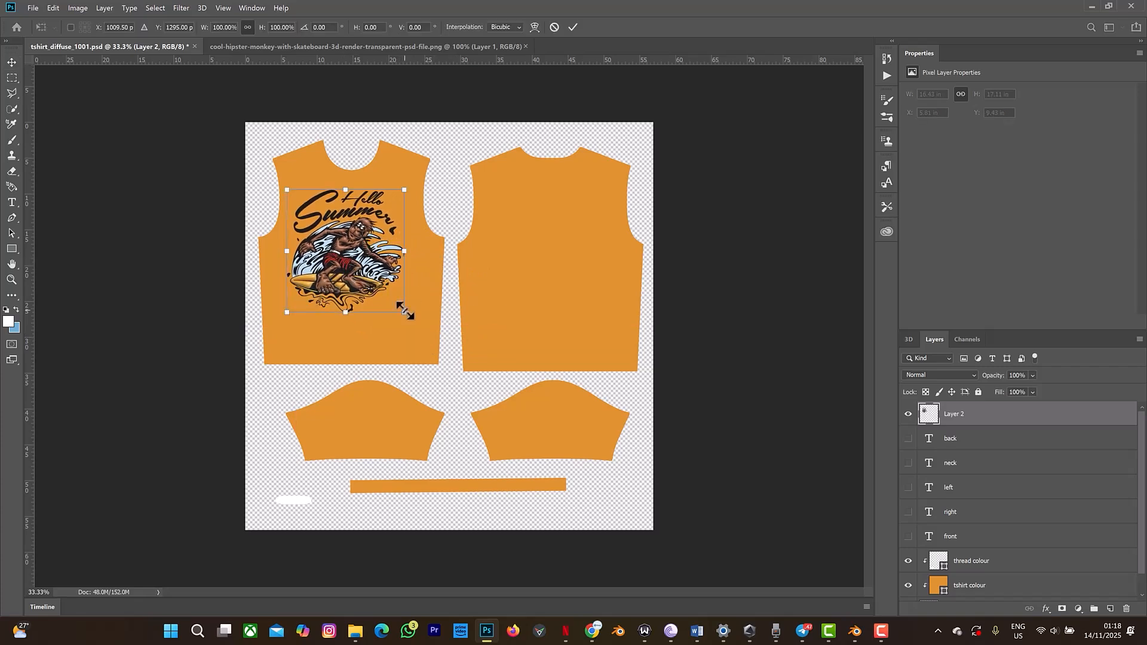
drag(395, 304, 362, 263)
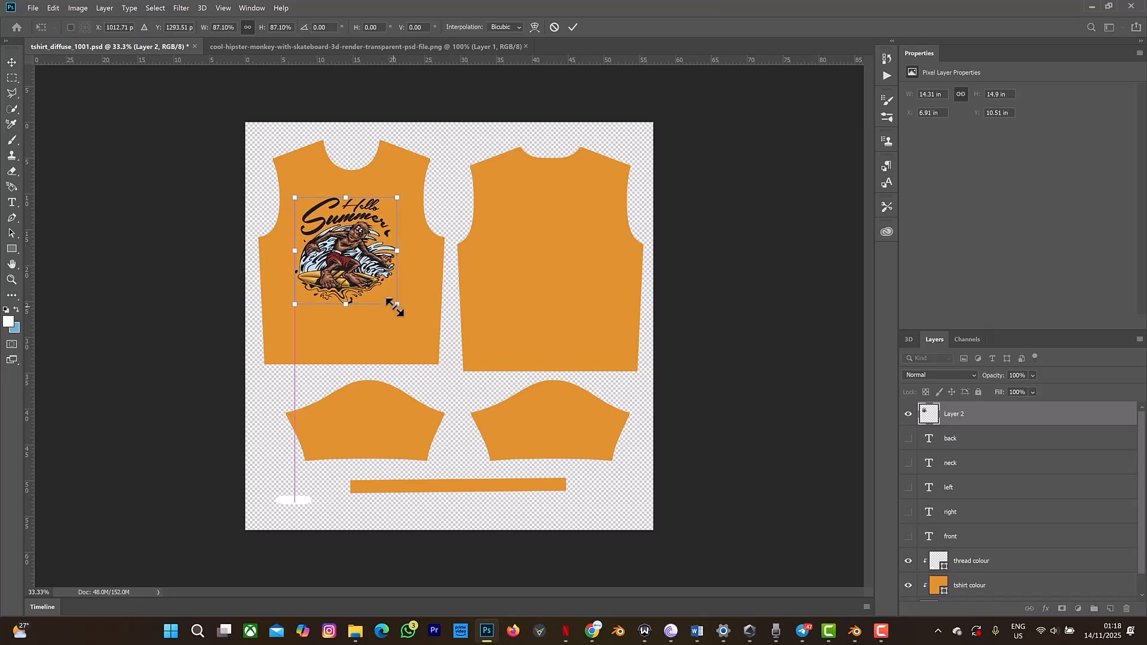
drag(397, 304, 367, 258)
key(Return)
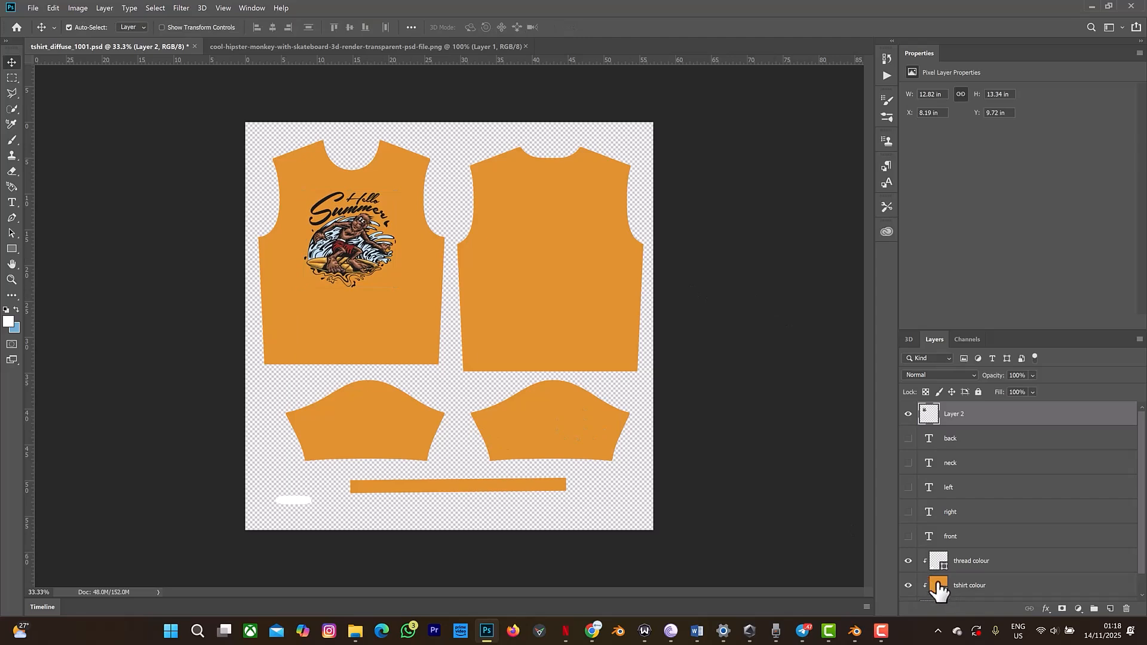
Fill the tshirt colour shape layer with a medium grey swatch, after trying dark grey and near-black
click(936, 588)
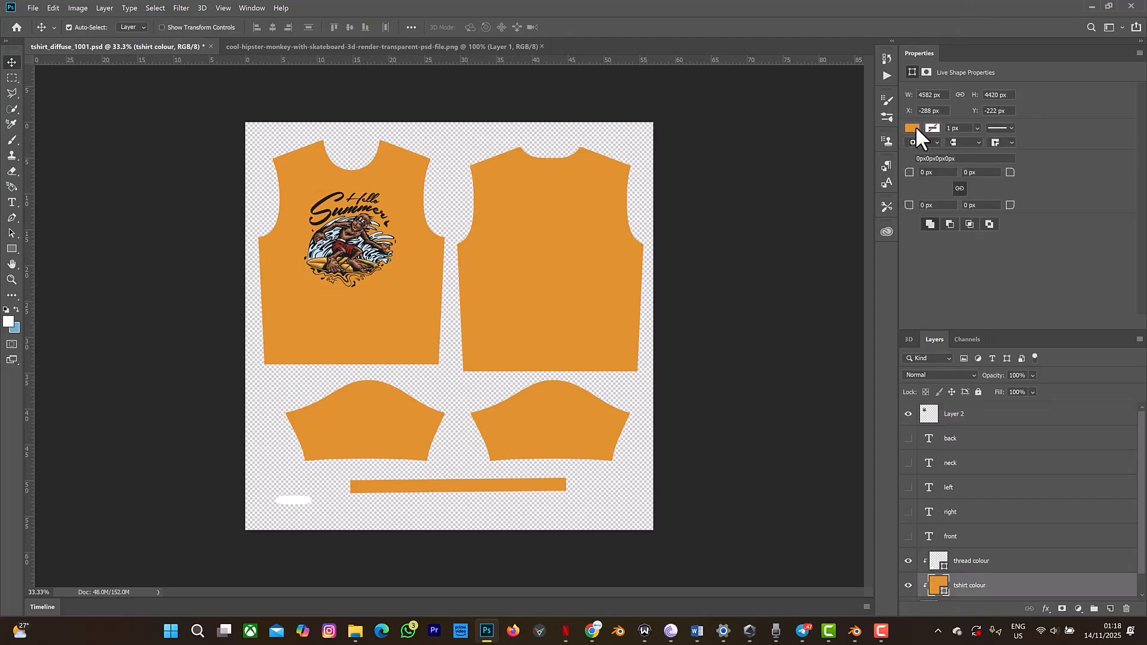
click(913, 128)
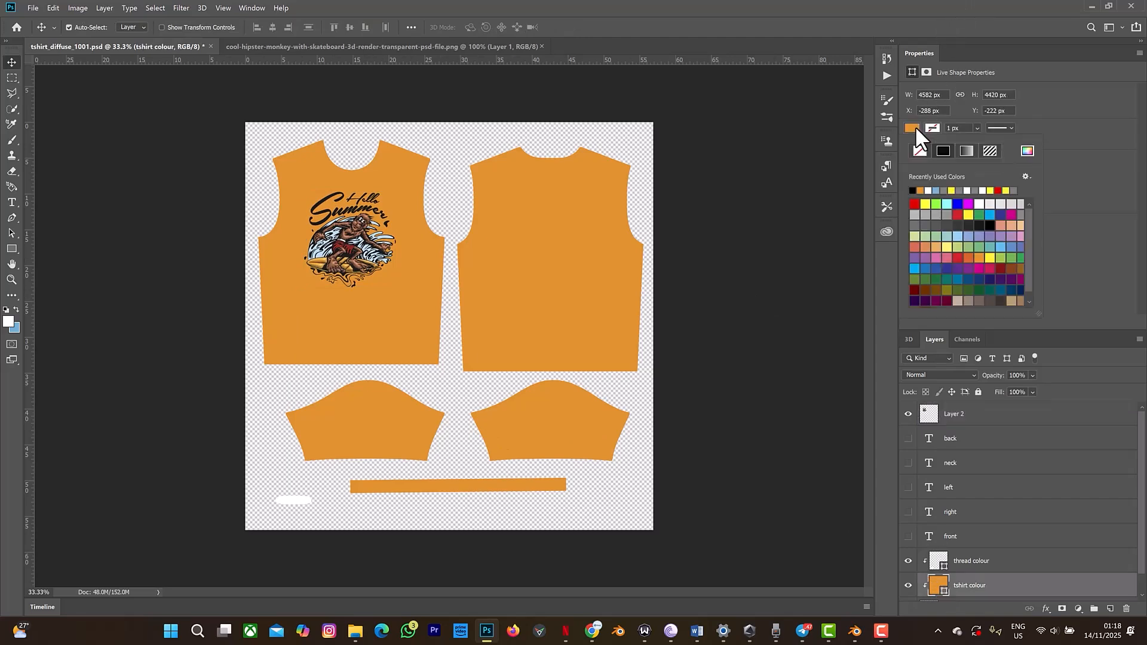
click(936, 225)
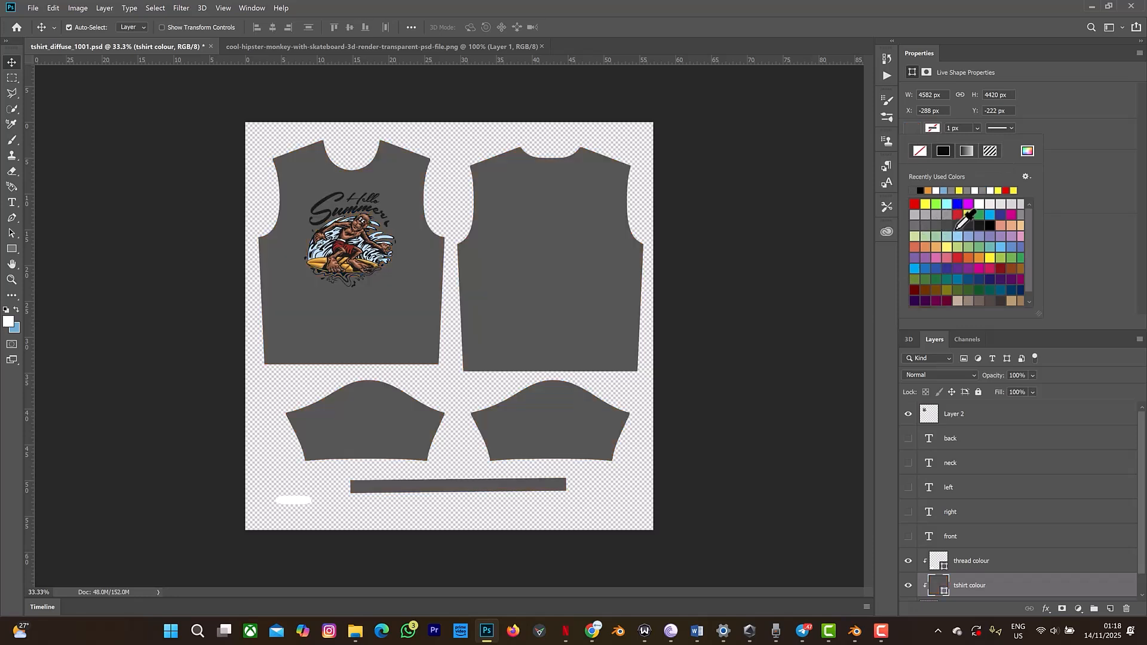
click(958, 225)
click(979, 226)
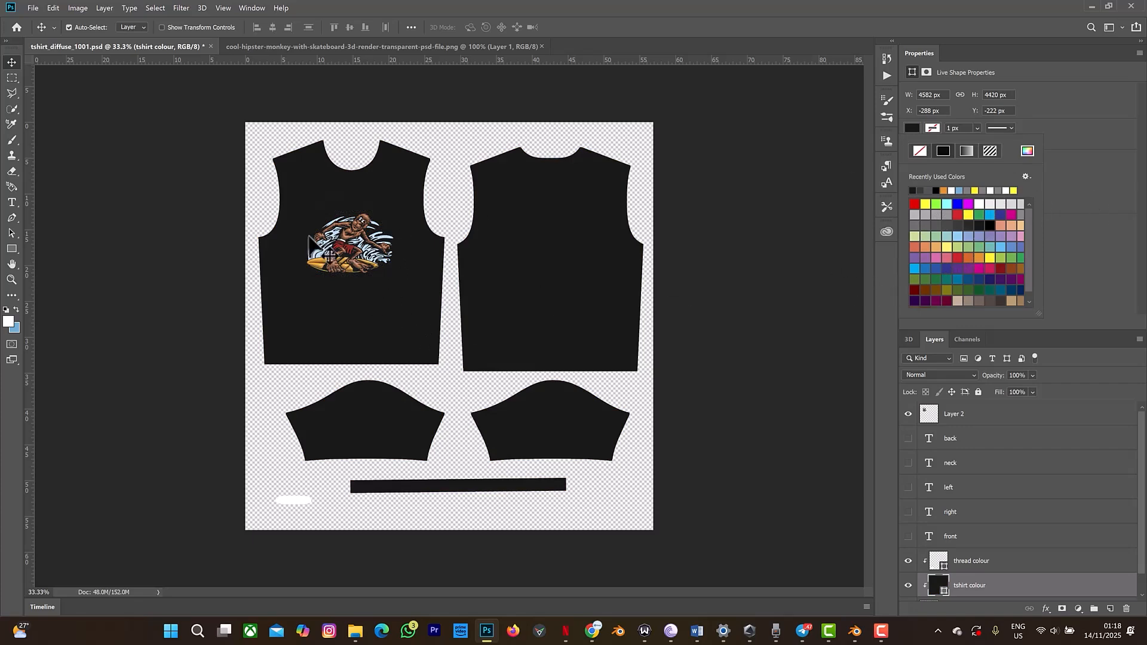
click(948, 216)
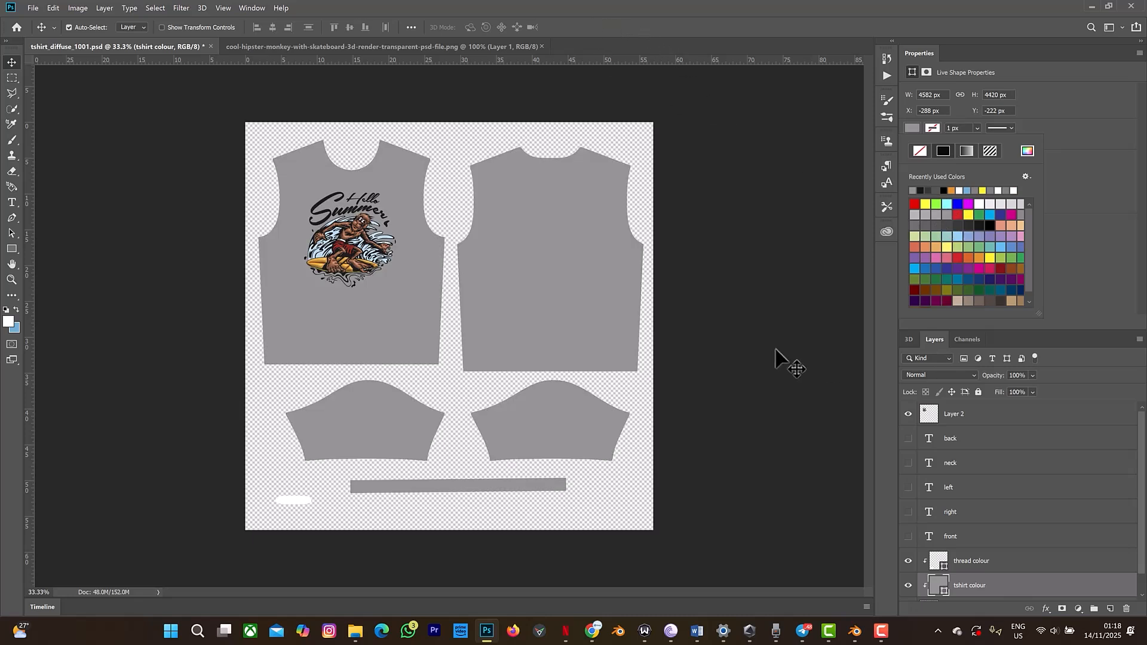
click(711, 381)
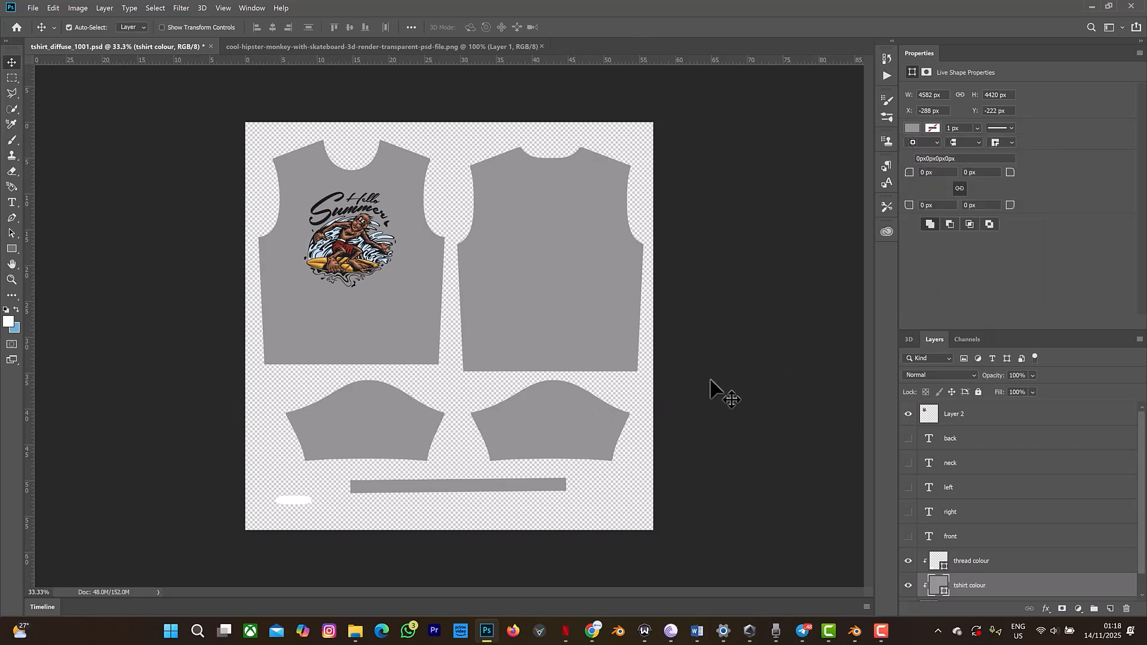
Deselect the layers, save the texture document, and switch to Blender to show the scene in material preview shading
ctrl+click(711, 381)
key(ctrl+s)
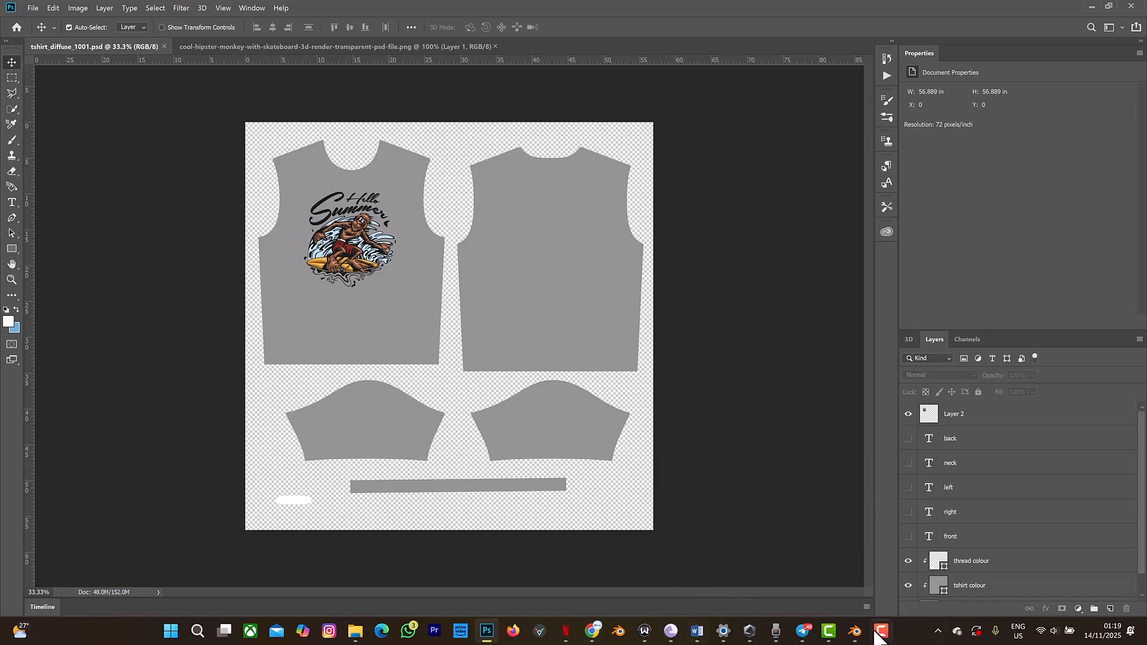
click(856, 631)
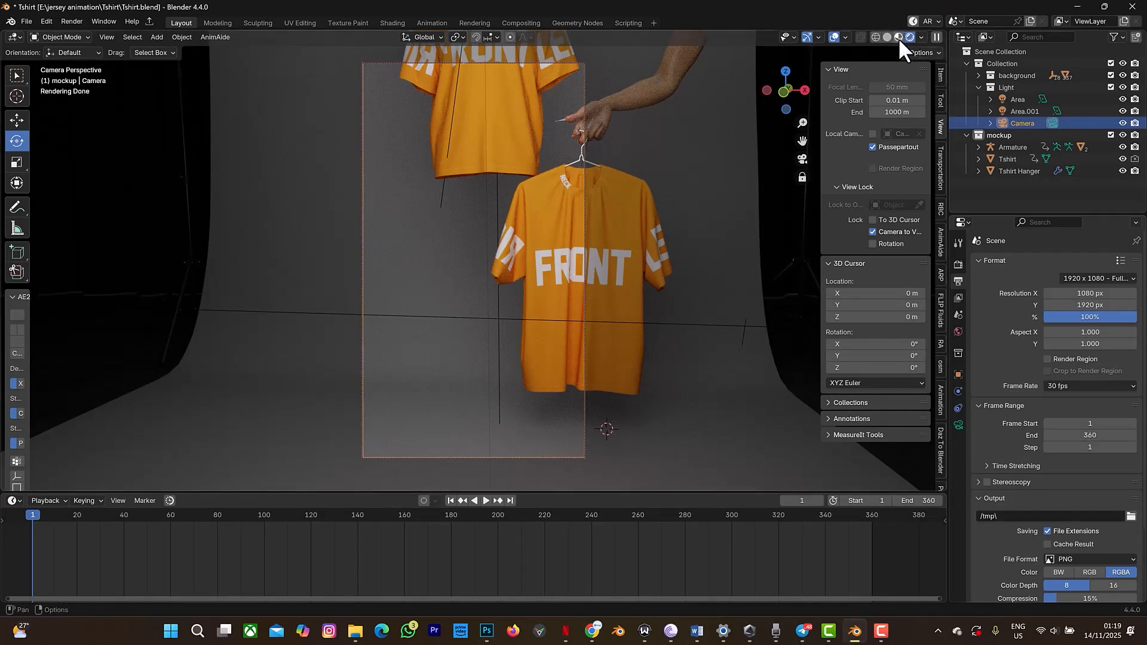
click(898, 37)
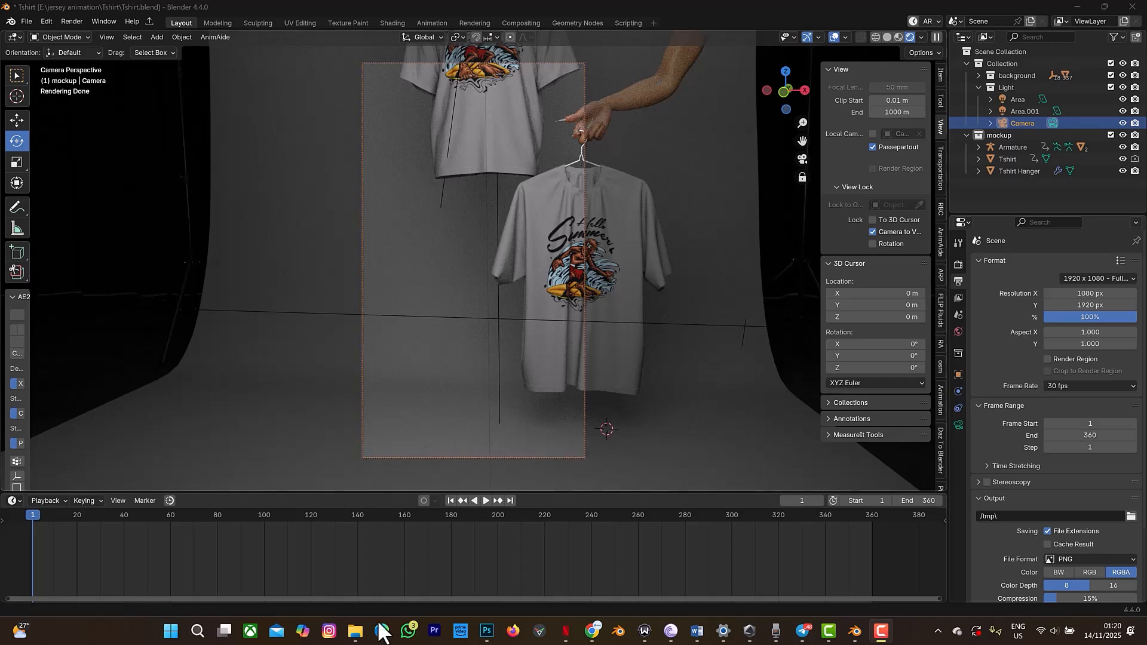
Revisit the Photoshop texture, return to Blender, and raise the camera so the upper T-shirt sits inside its frame
click(487, 632)
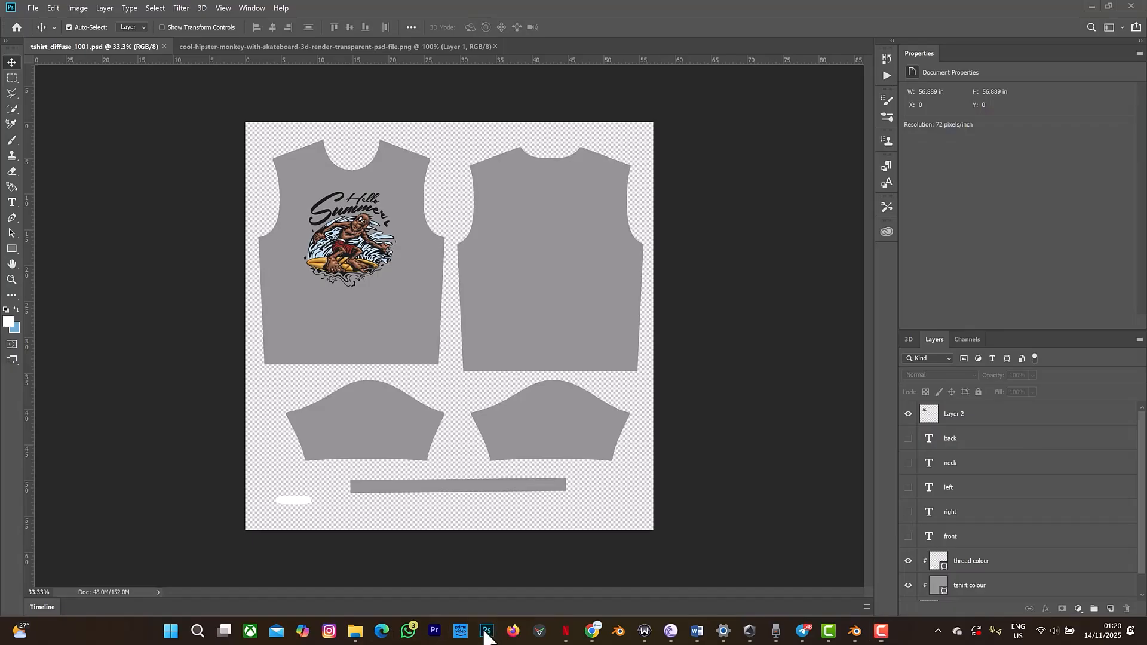
click(1090, 6)
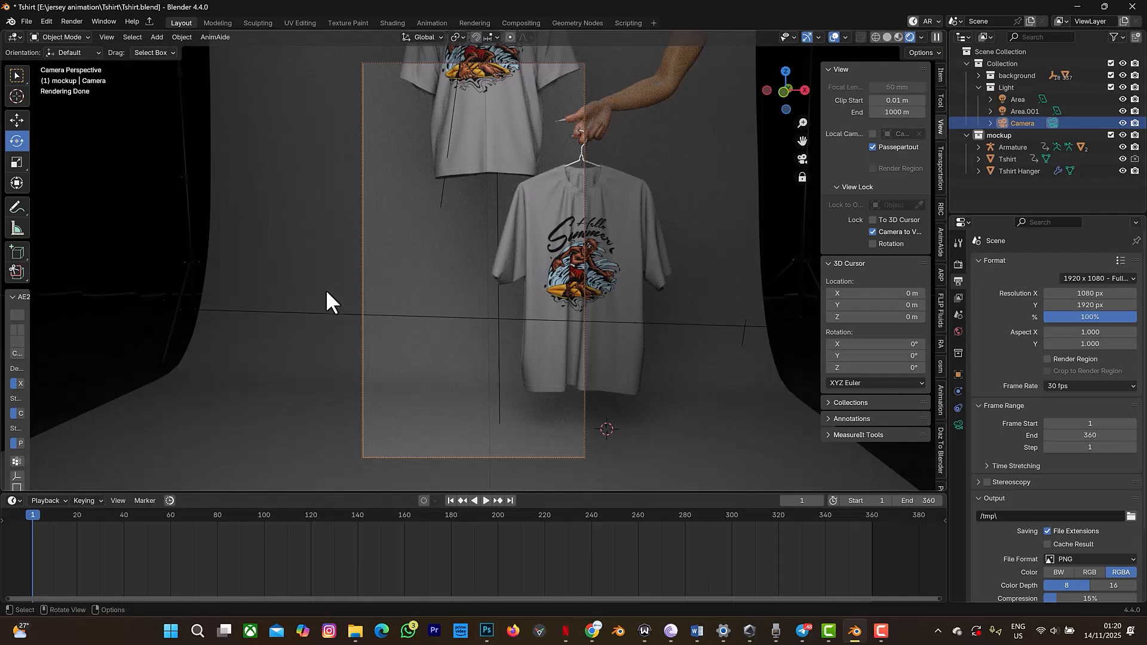
drag(803, 141, 814, 276)
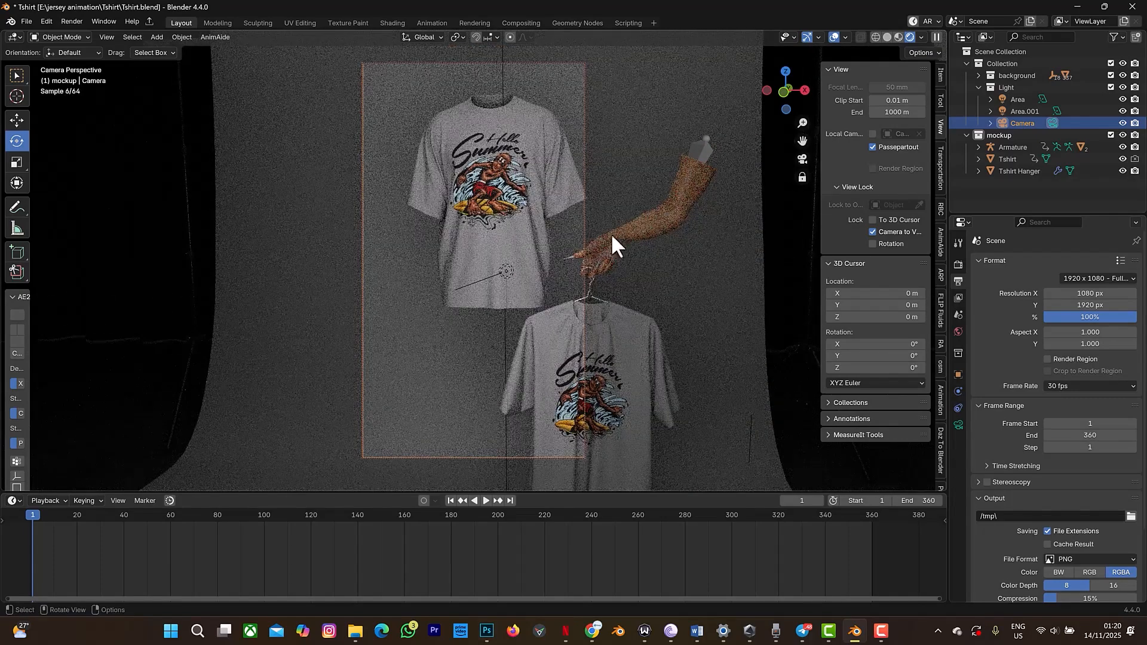
Set the studio backdrop material's base colour to a muted dusky pink-brown, after trying red and blue
click(395, 224)
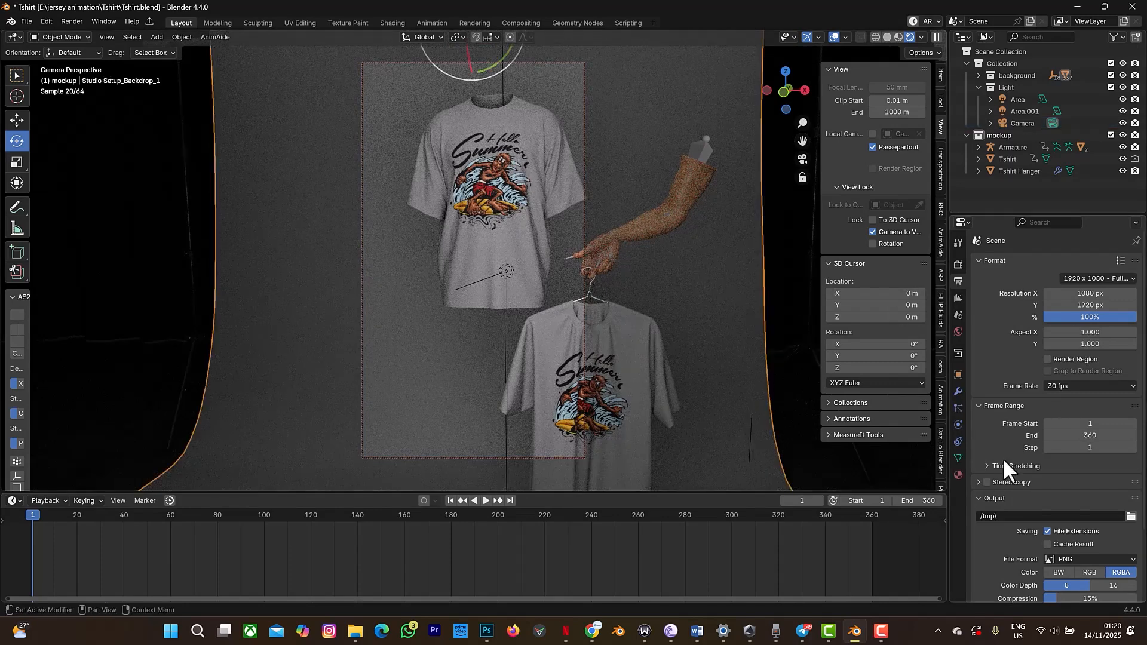
click(958, 476)
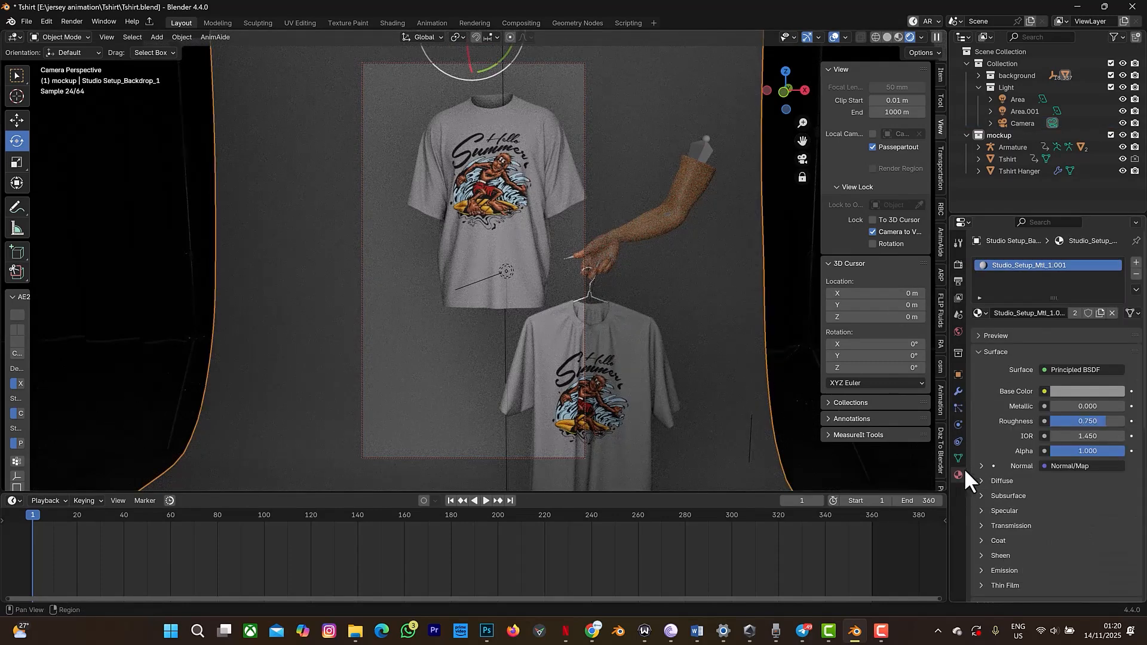
click(1098, 389)
click(1068, 277)
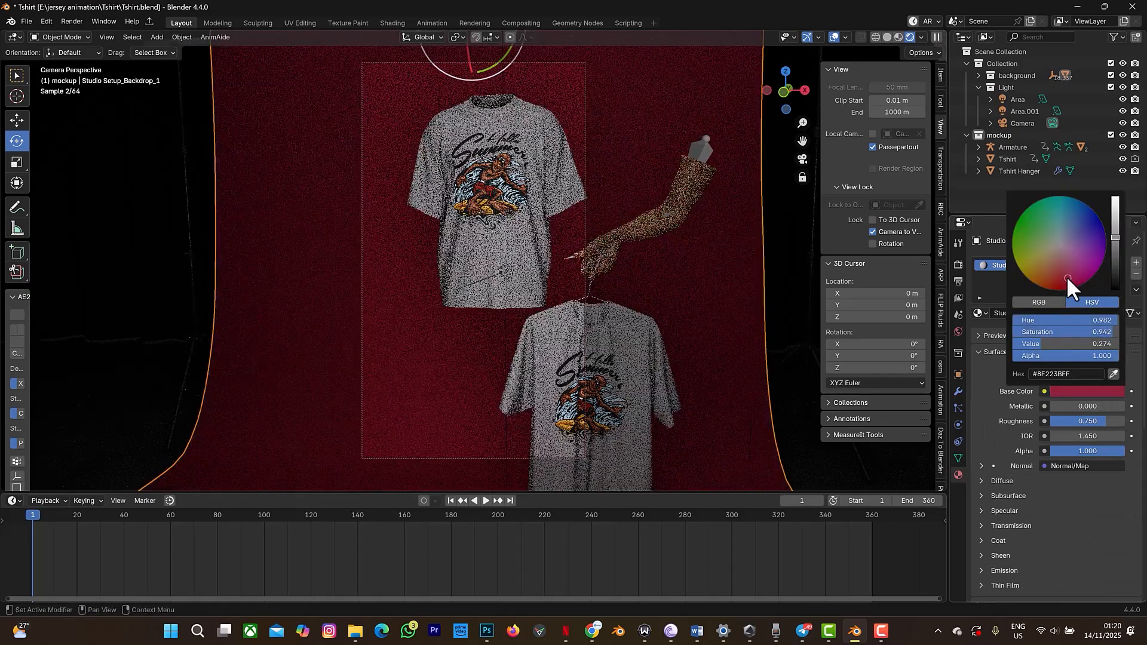
drag(1068, 278, 1087, 224)
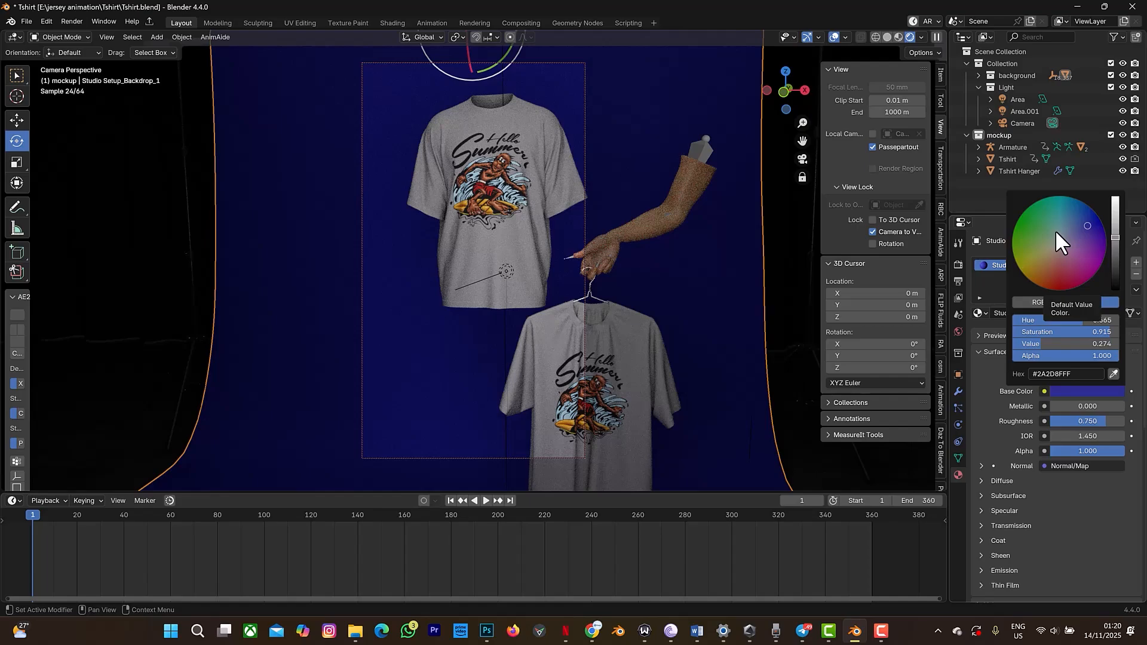
click(1042, 211)
click(1061, 251)
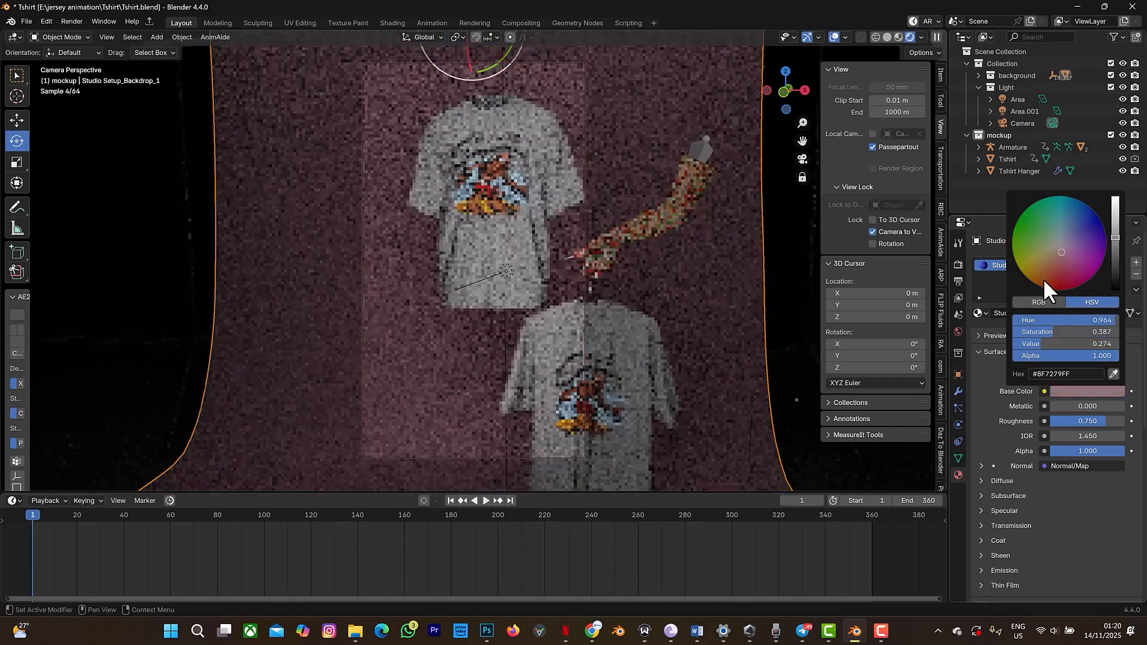
drag(1044, 281, 1059, 249)
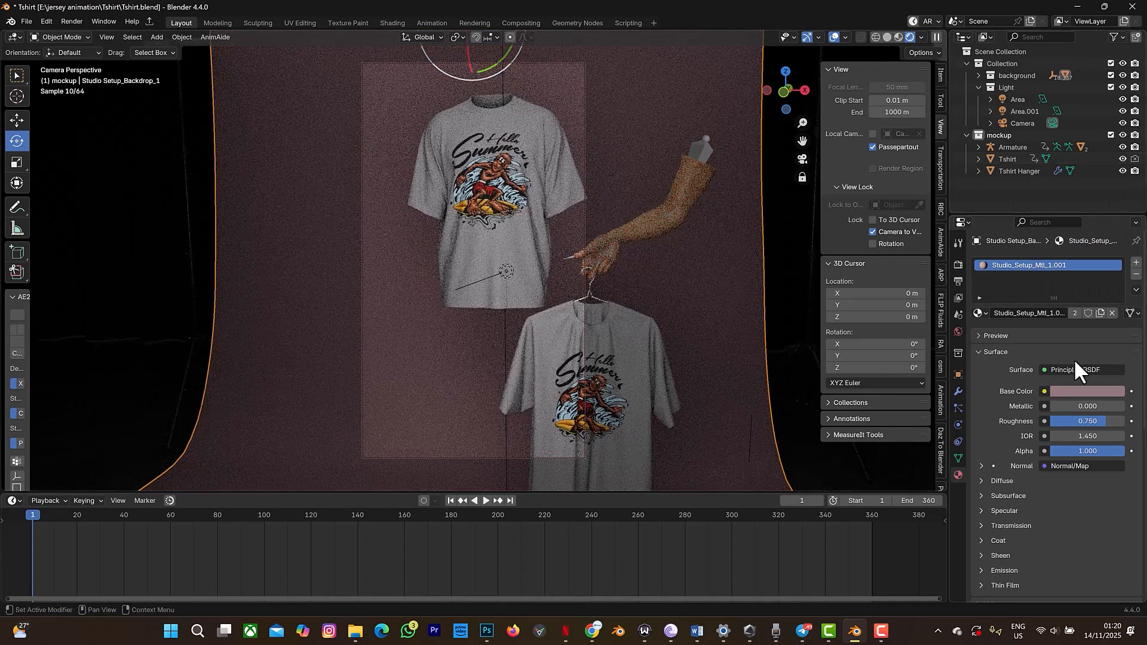
Set the Area.001 light's power to 15 W after trying 20 W
click(1017, 110)
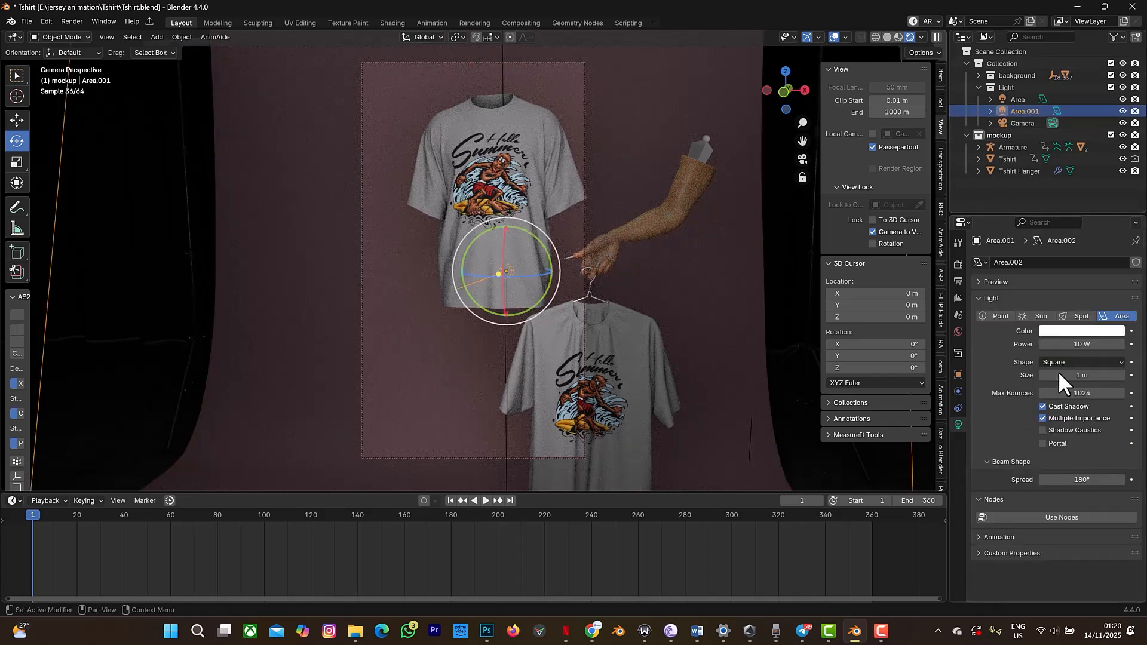
double_click(1083, 344)
text(20)
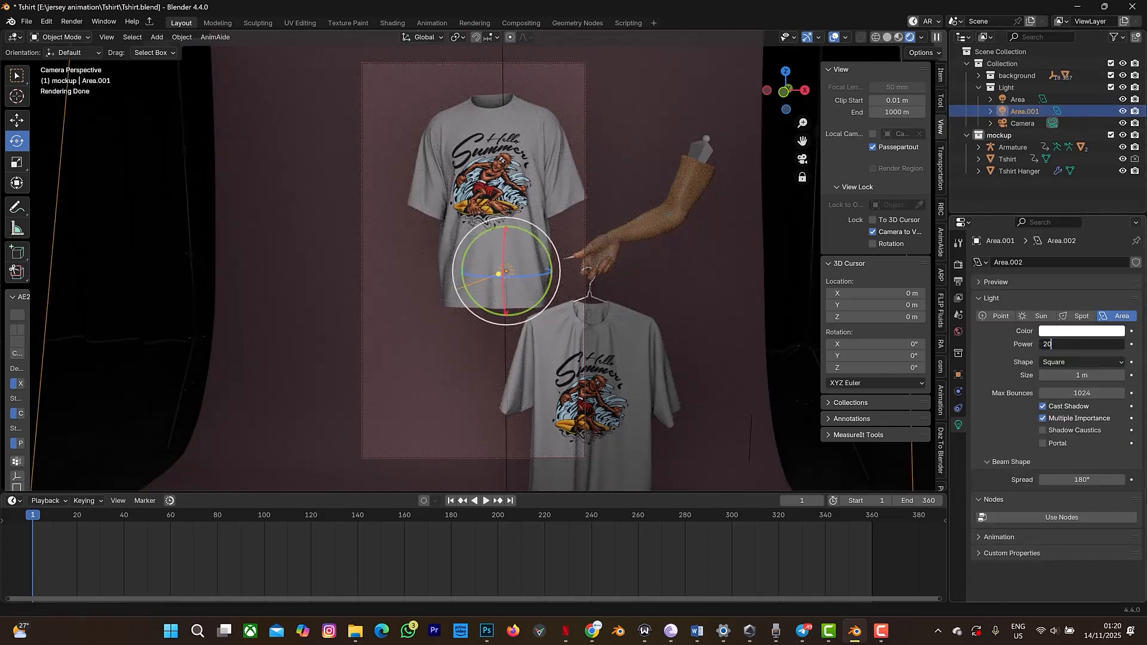
key(Return)
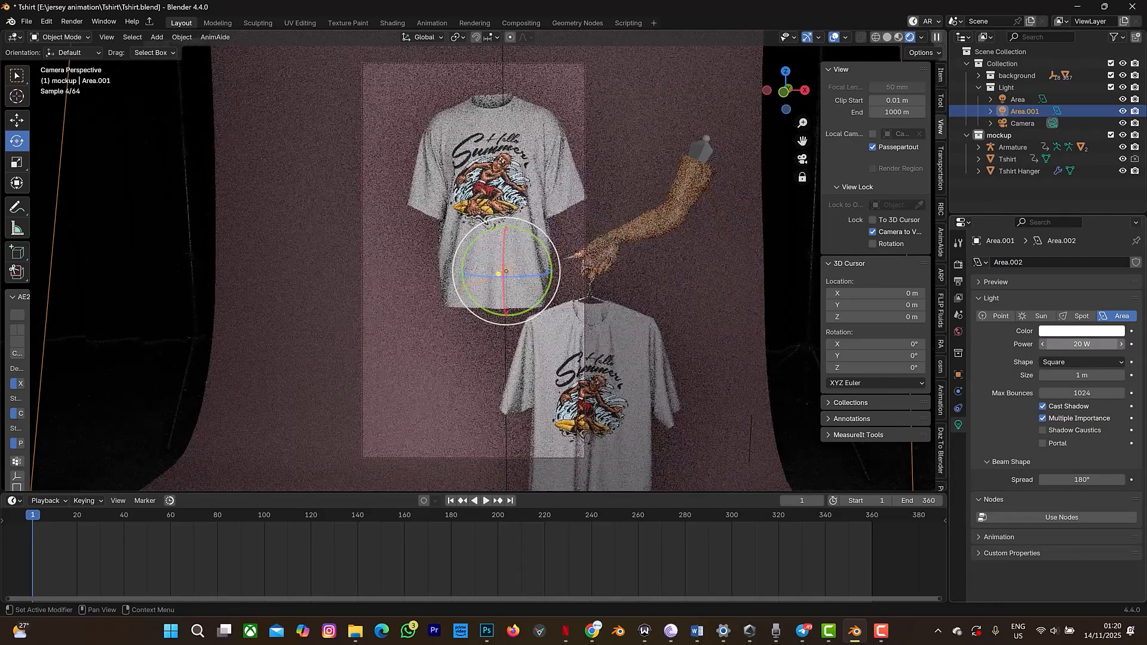
double_click(1083, 344)
text(15)
key(Return)
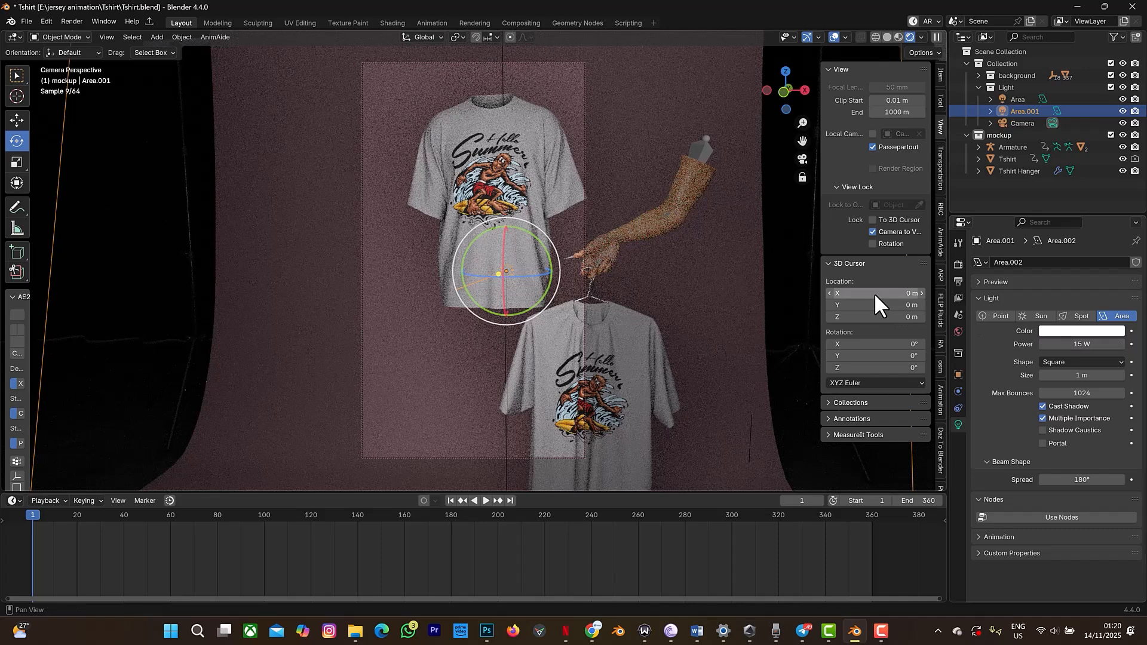
Switch to Photoshop and set the tshirt colour layer's fill to orange, after trying bright green
click(486, 632)
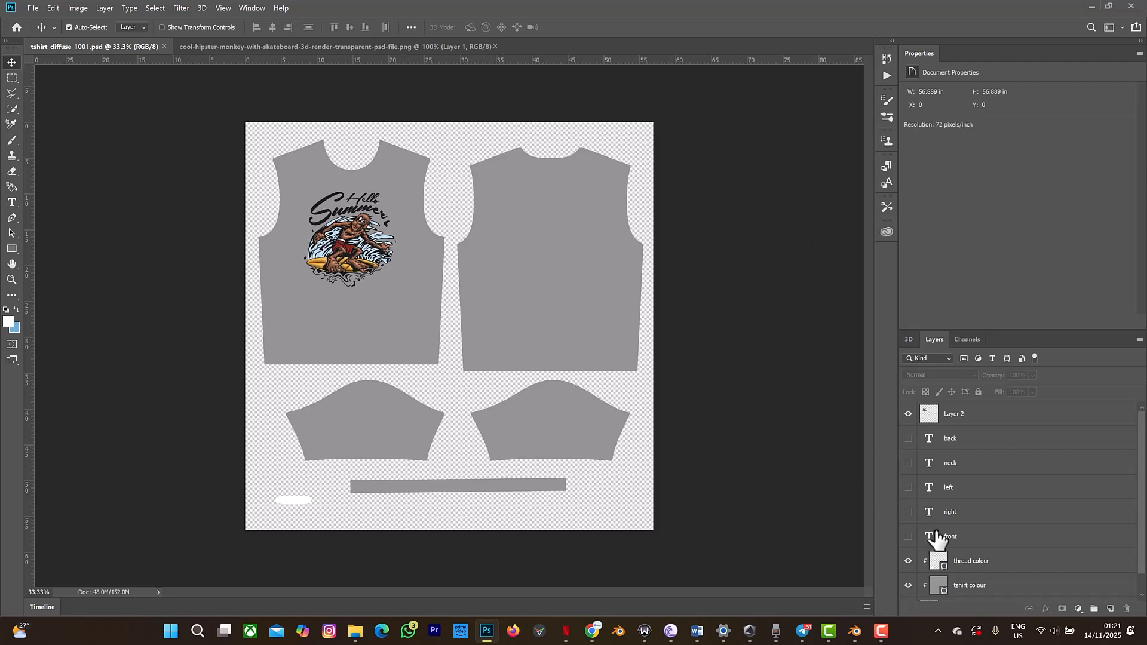
click(938, 587)
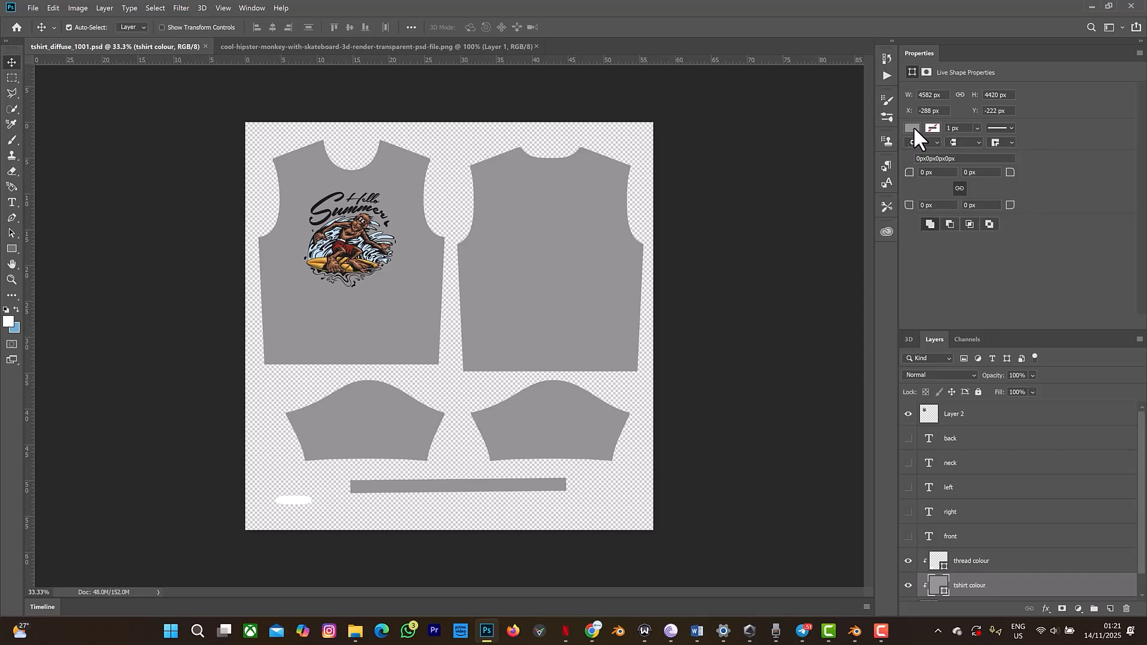
click(914, 127)
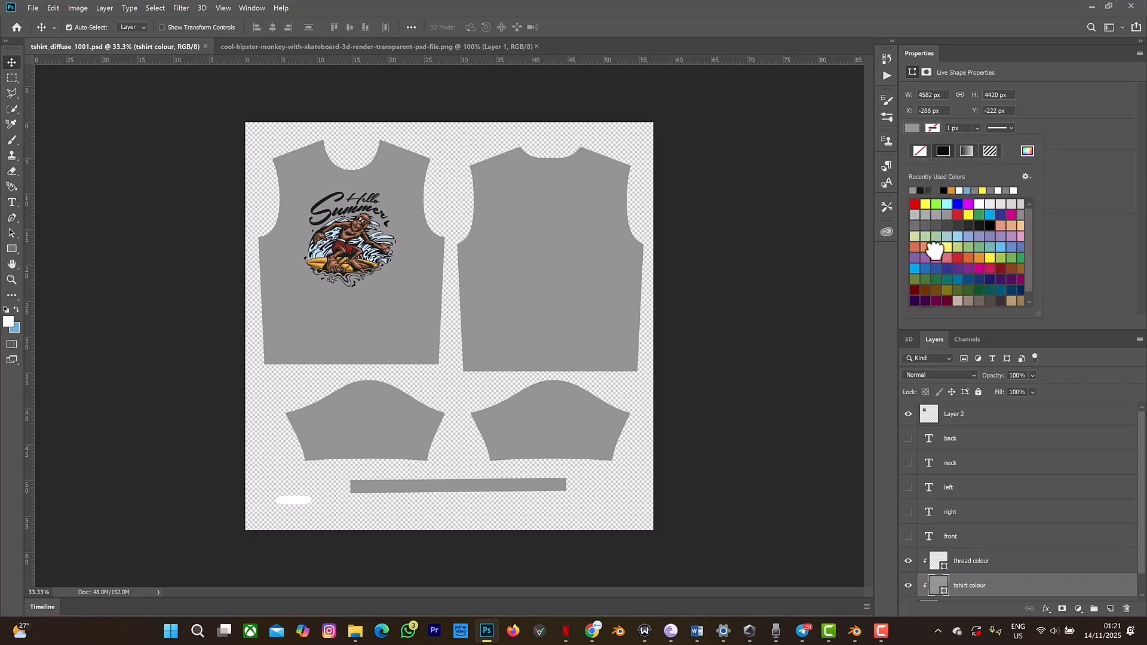
click(936, 204)
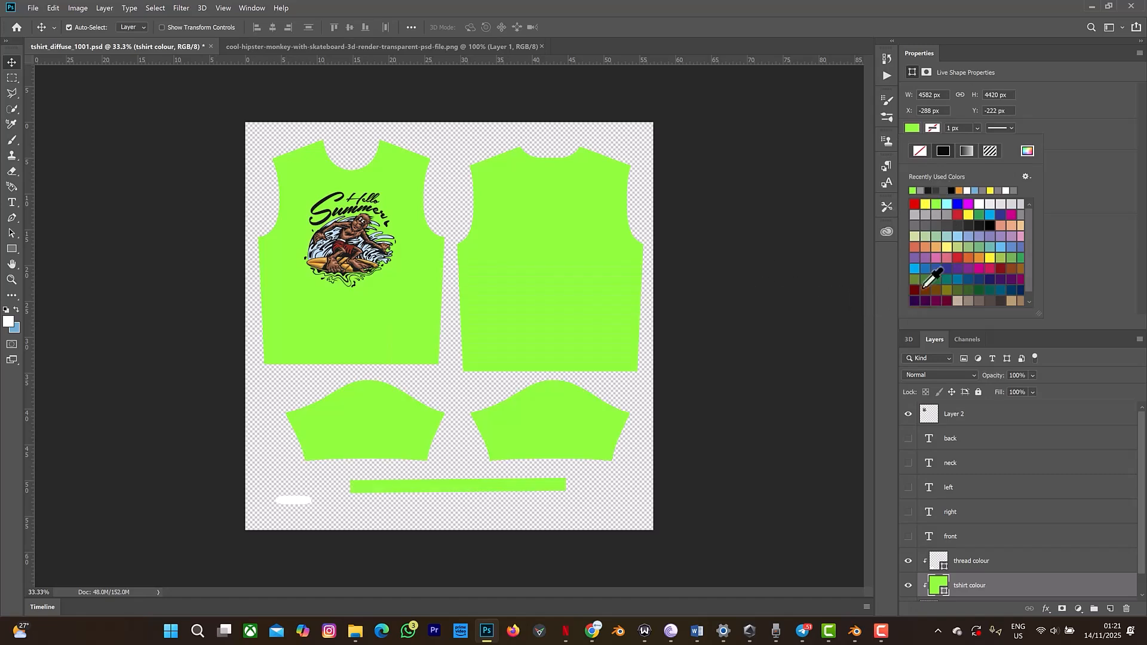
click(970, 257)
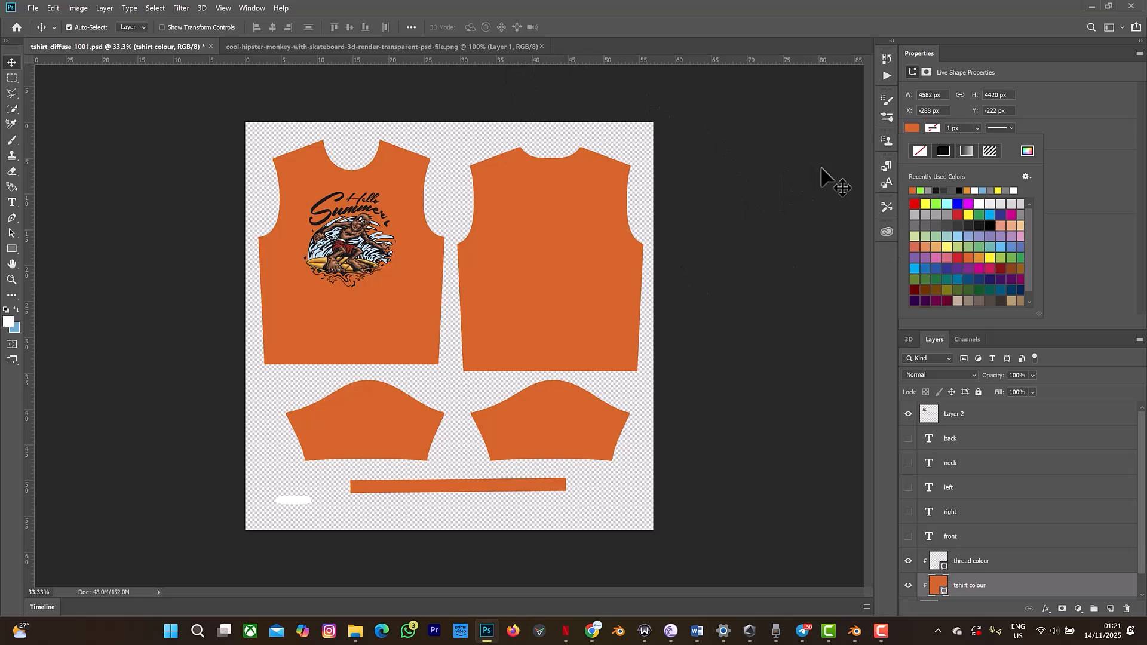
click(759, 212)
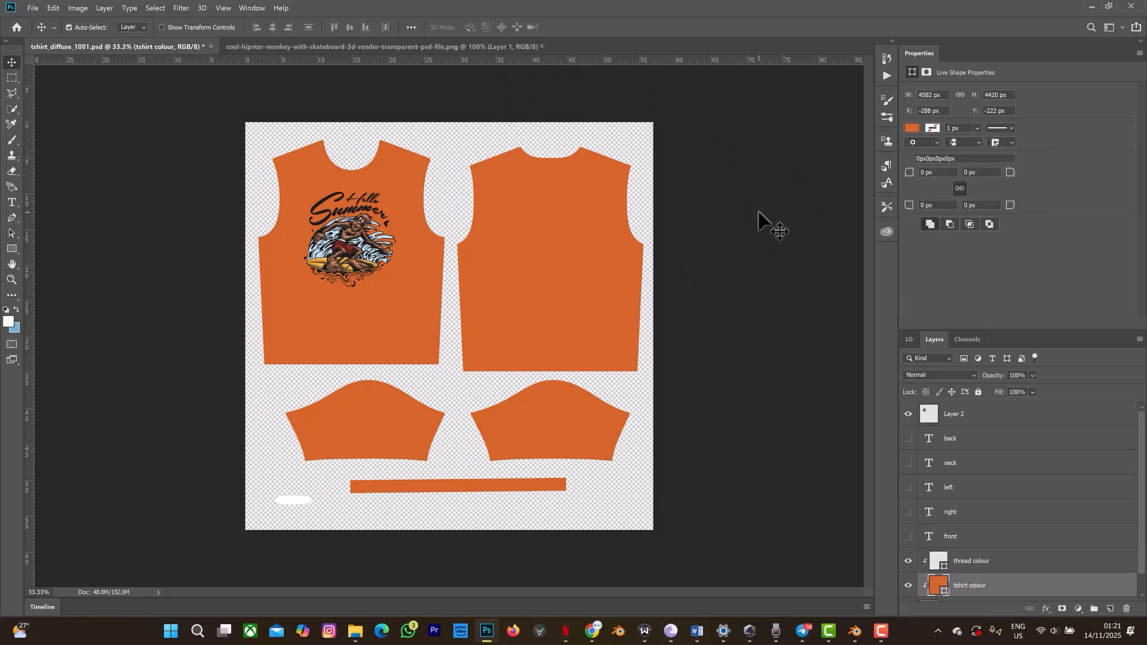
Deselect the layers, save tshirt_diffuse_1001.psd, and return to Blender with the viewport in material preview shading
ctrl+click(759, 215)
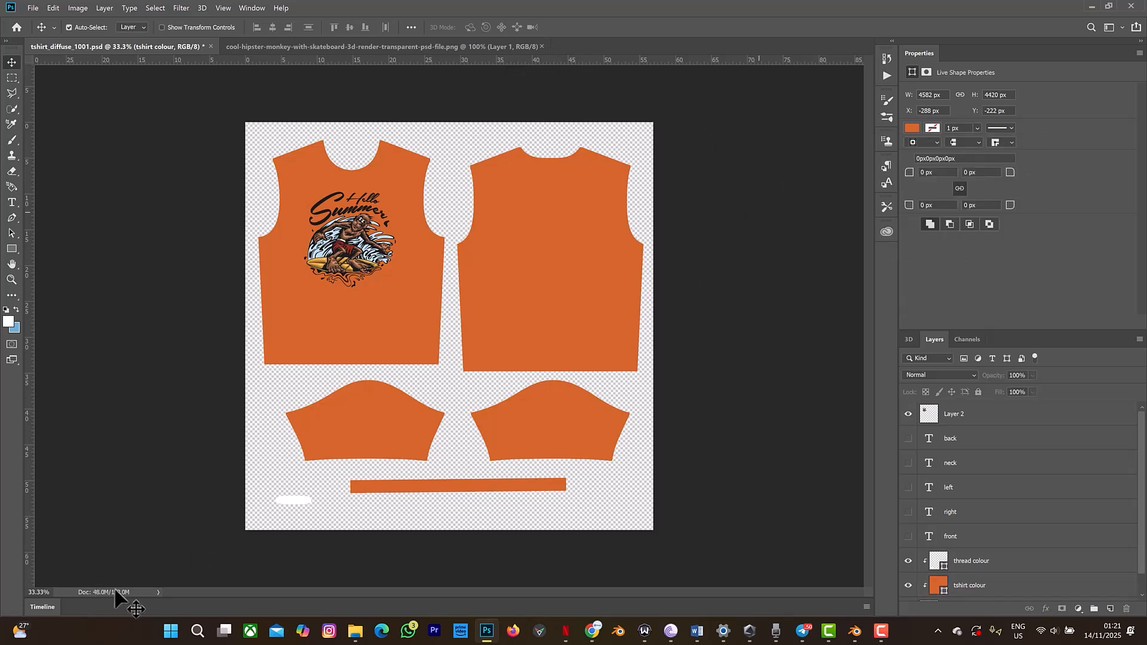
key(ctrl+s)
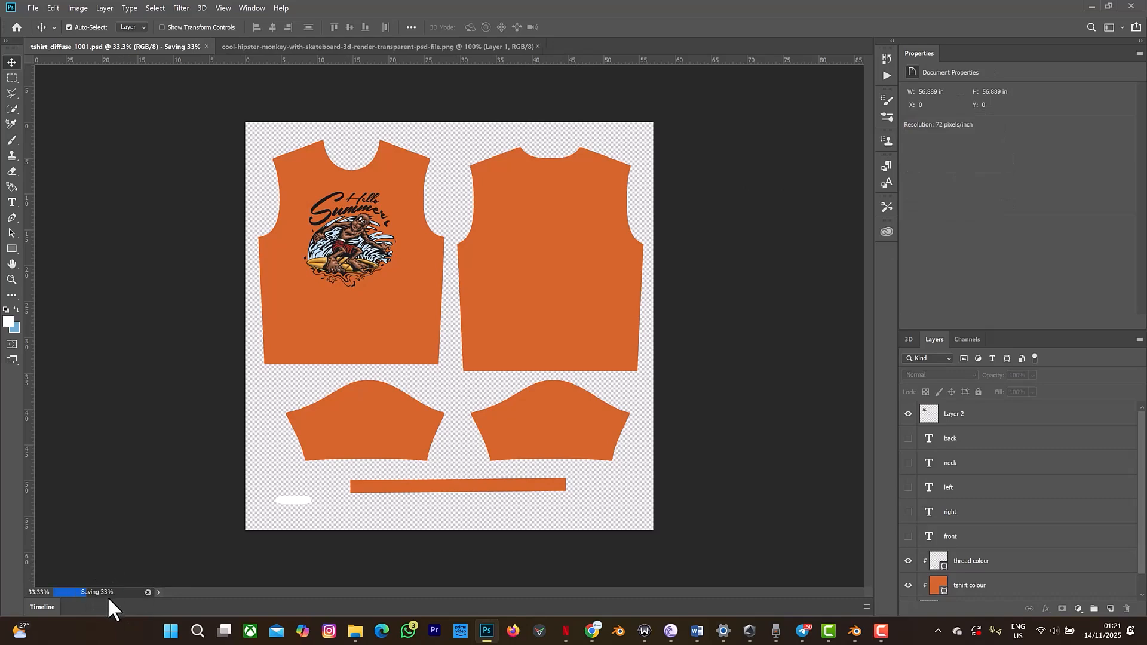
click(853, 632)
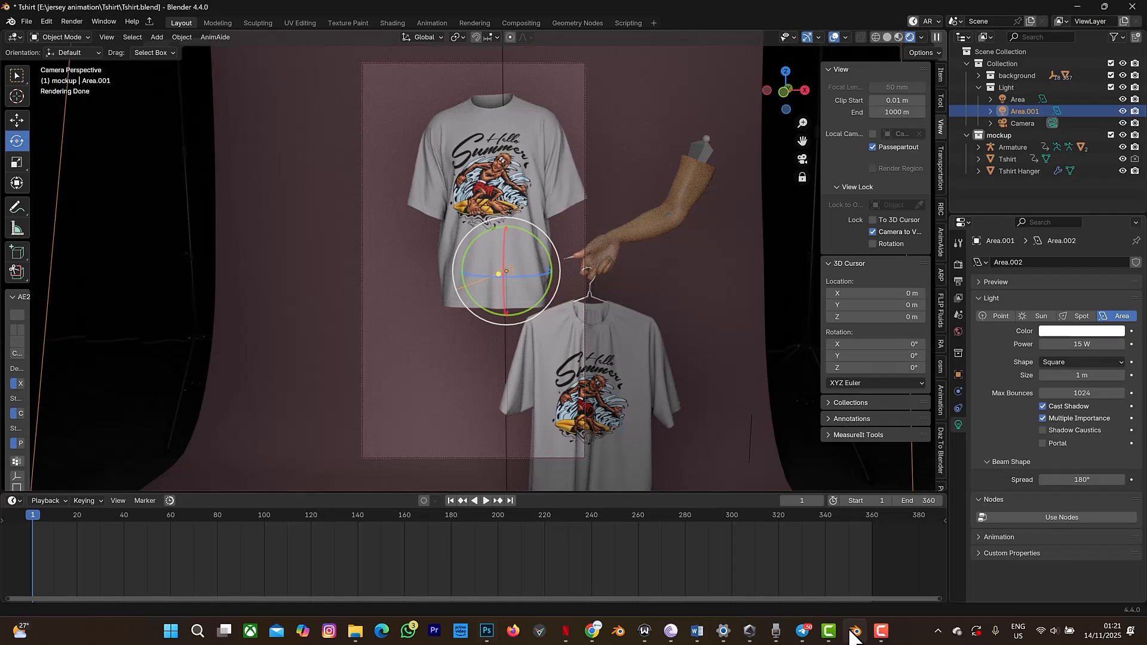
click(896, 35)
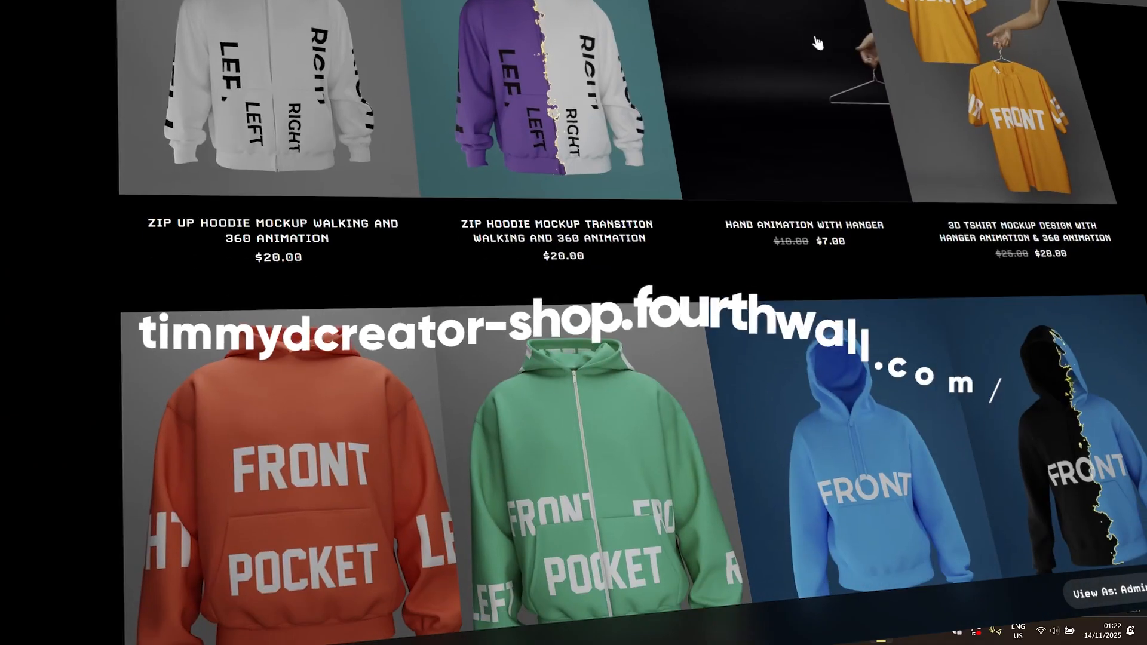
Browse the clothing mockup and animation products listed in the online Fourthwall shop
scroll(818, 43, down, 8)
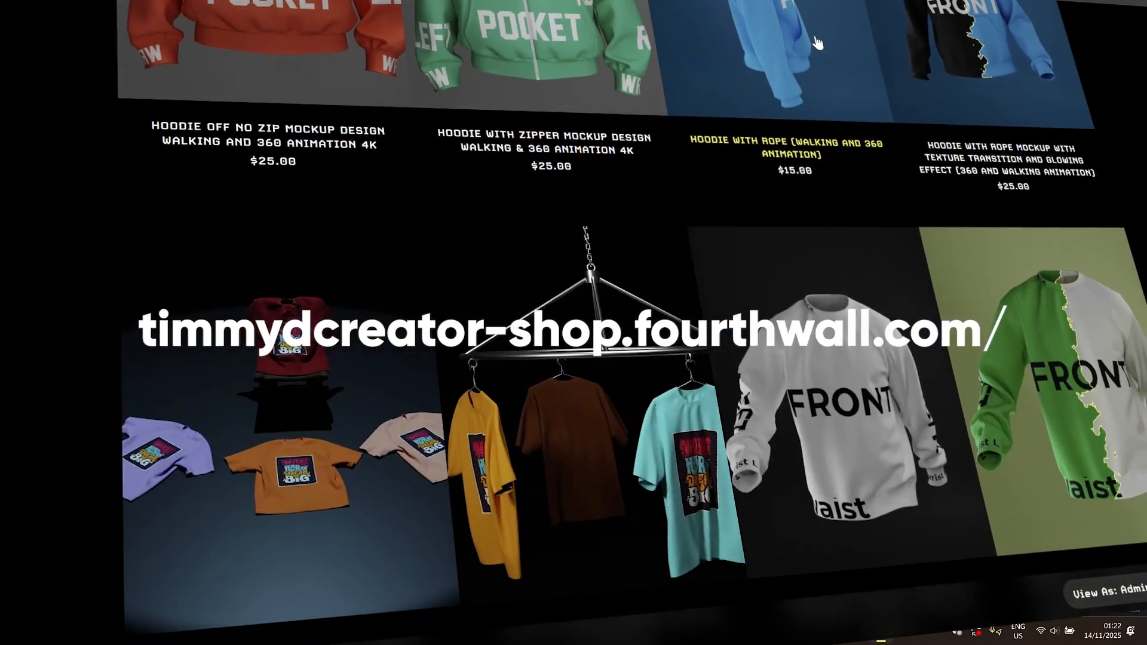
scroll(817, 43, down, 10)
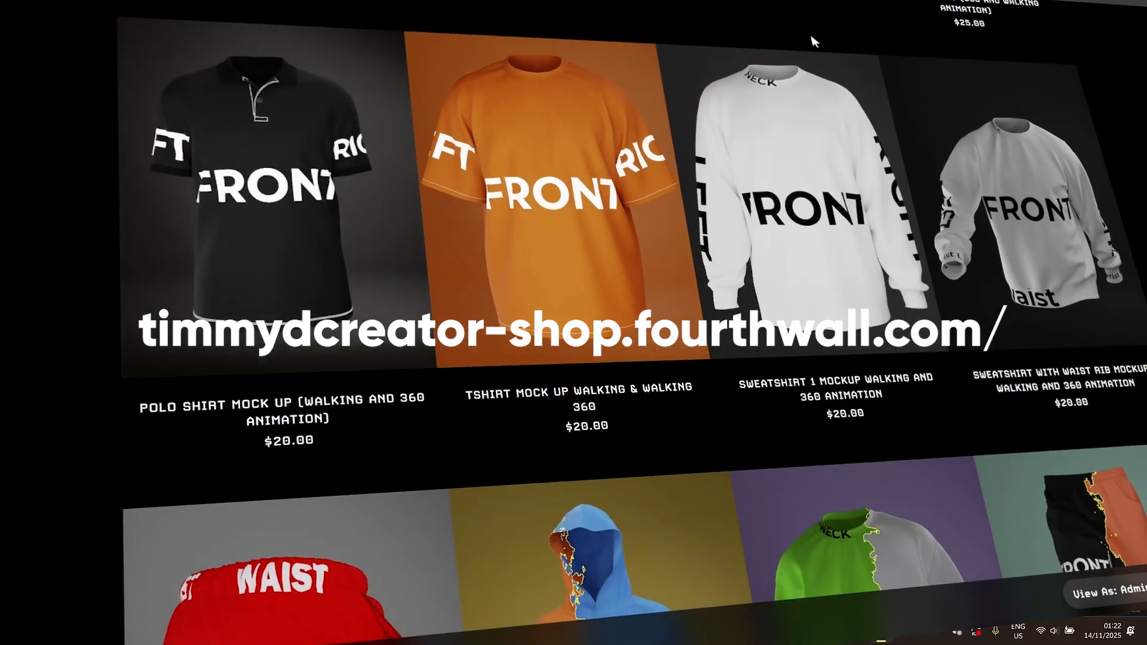
scroll(814, 42, down, 12)
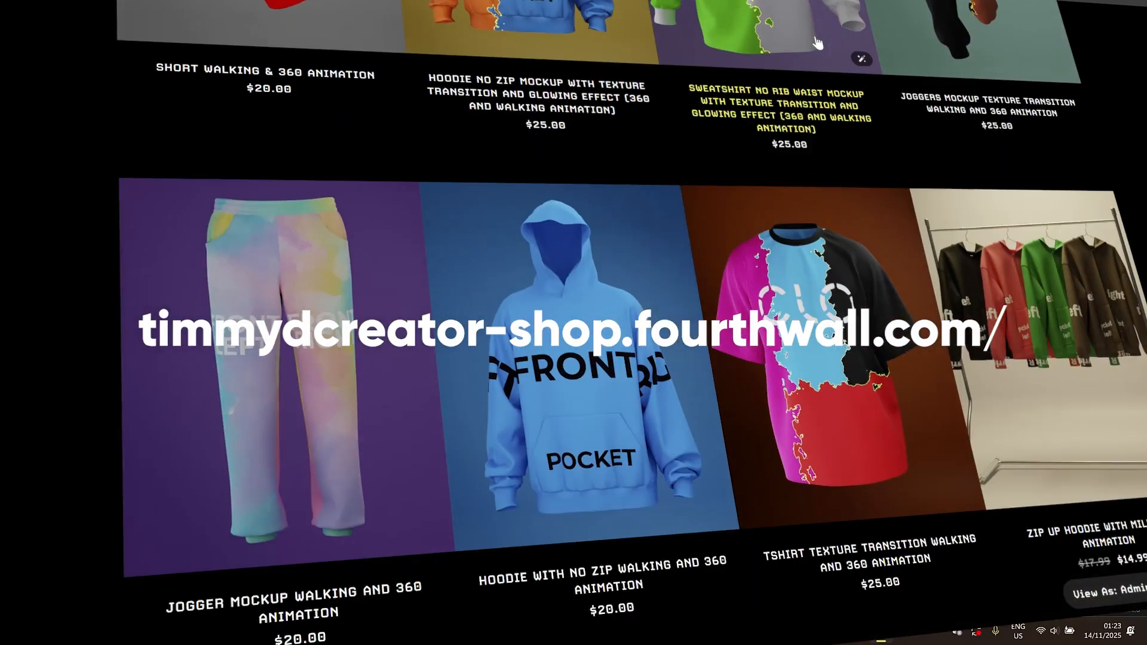
scroll(817, 43, down, 6)
scroll(817, 42, down, 15)
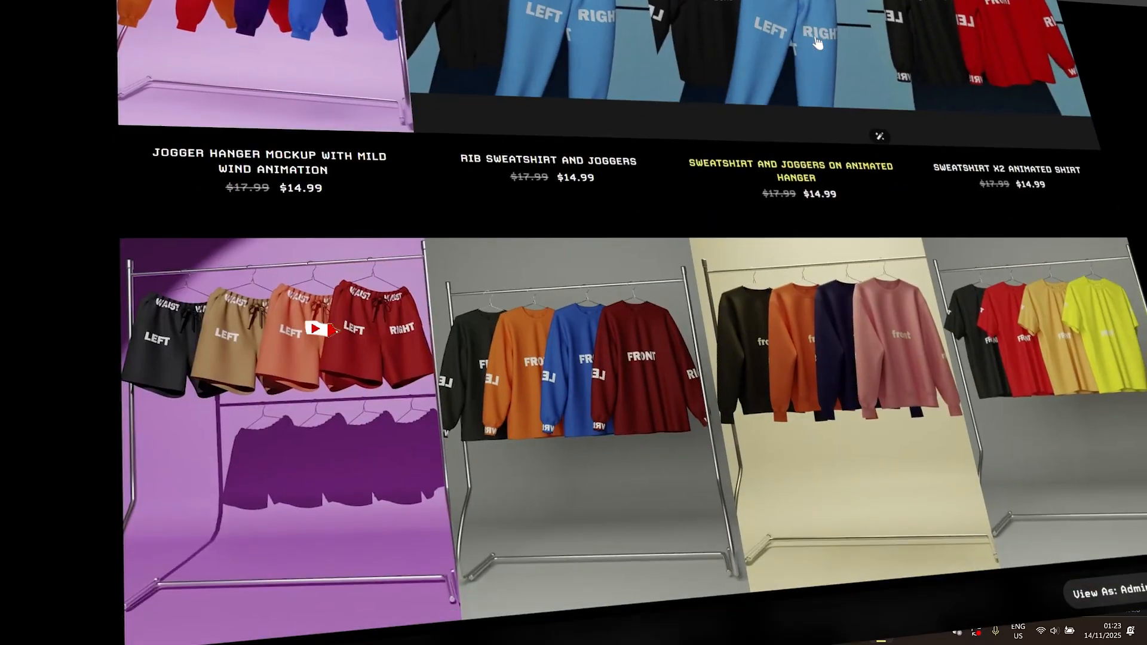